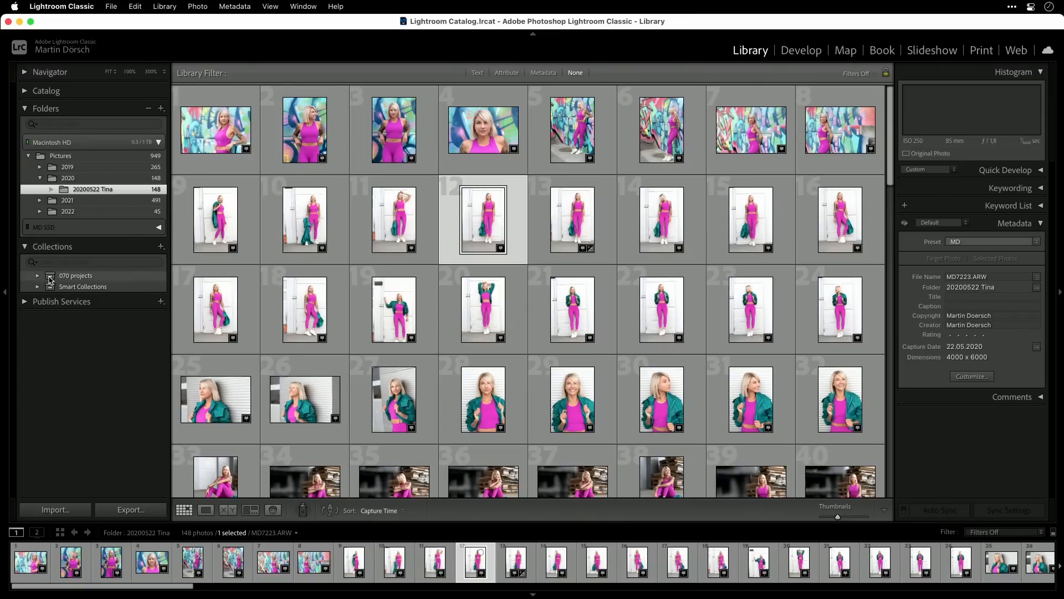
- Expand the 070 projects set and browse the all images collection in its first subset
click(38, 276)
click(49, 286)
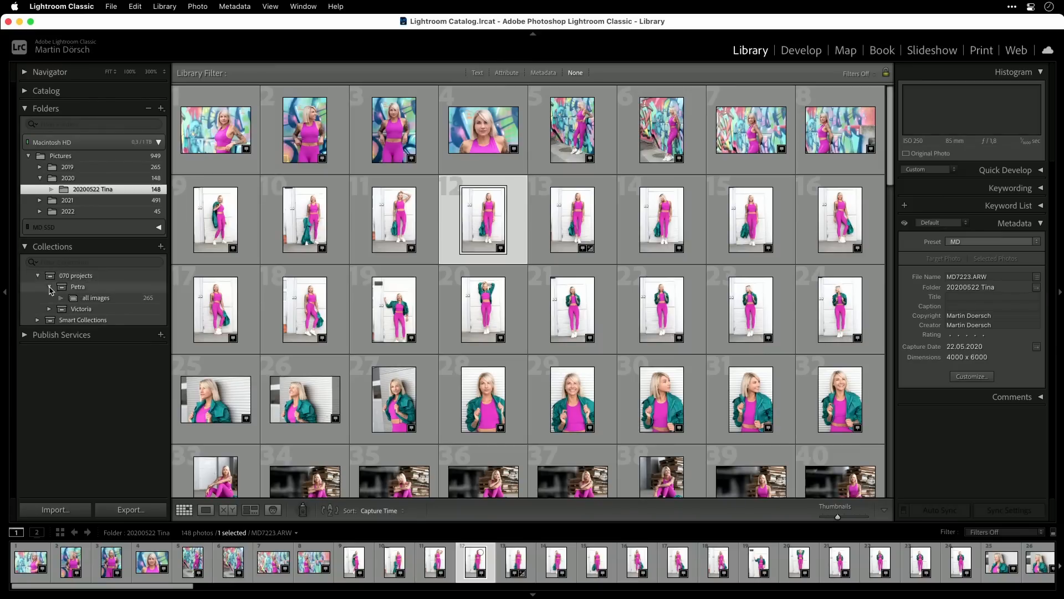
click(49, 287)
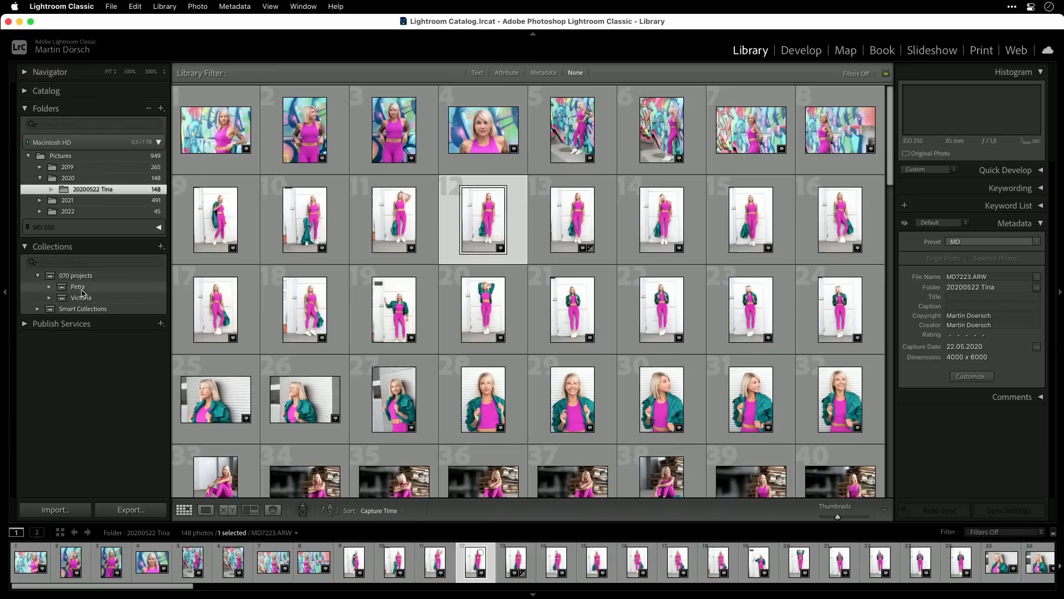
double_click(76, 287)
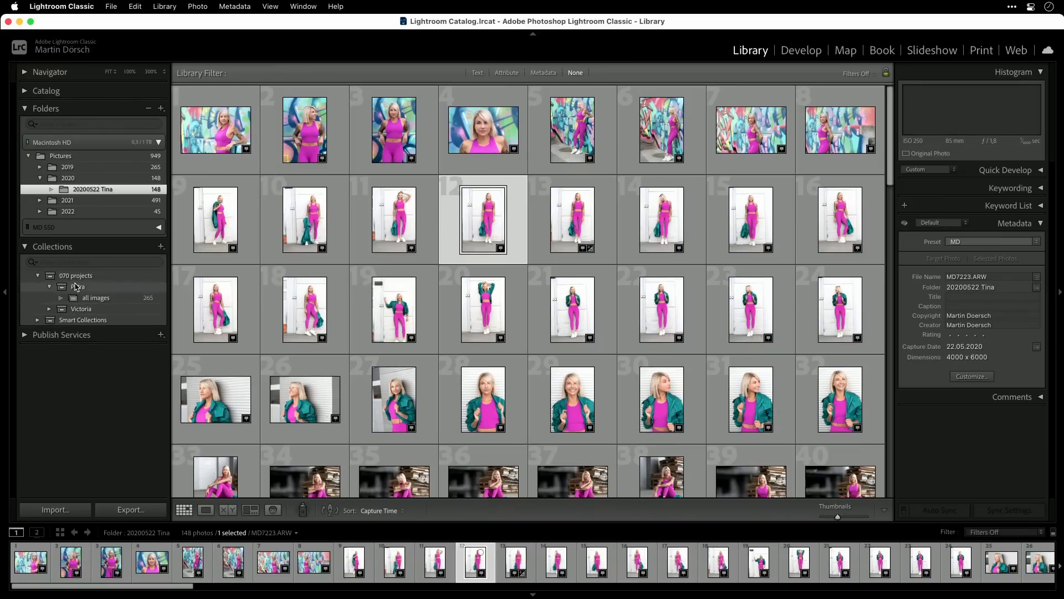
click(88, 297)
scroll(503, 388, down, 1)
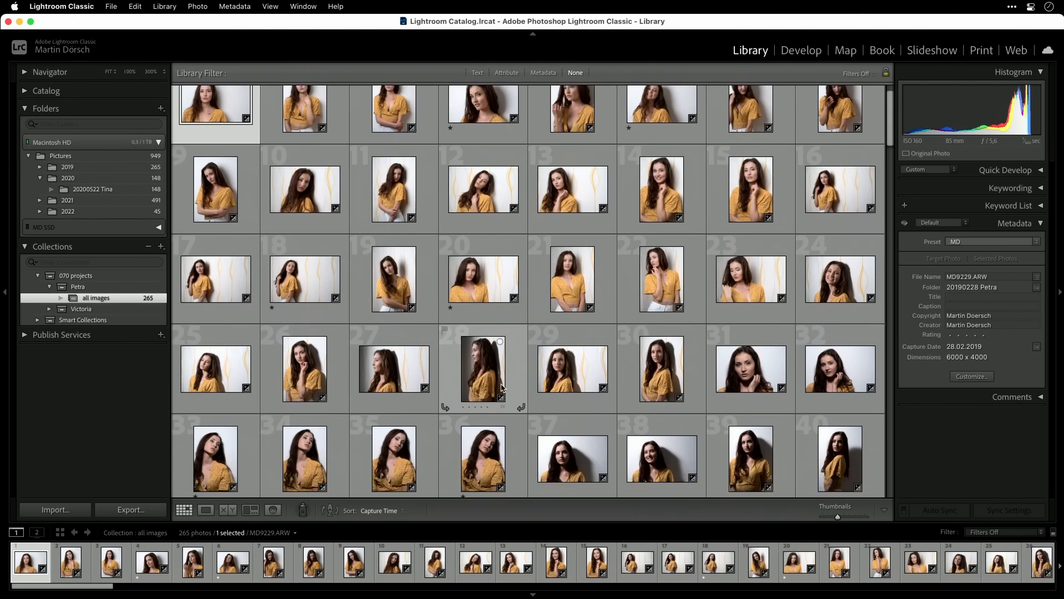
scroll(503, 388, down, 15)
scroll(503, 388, up, 15)
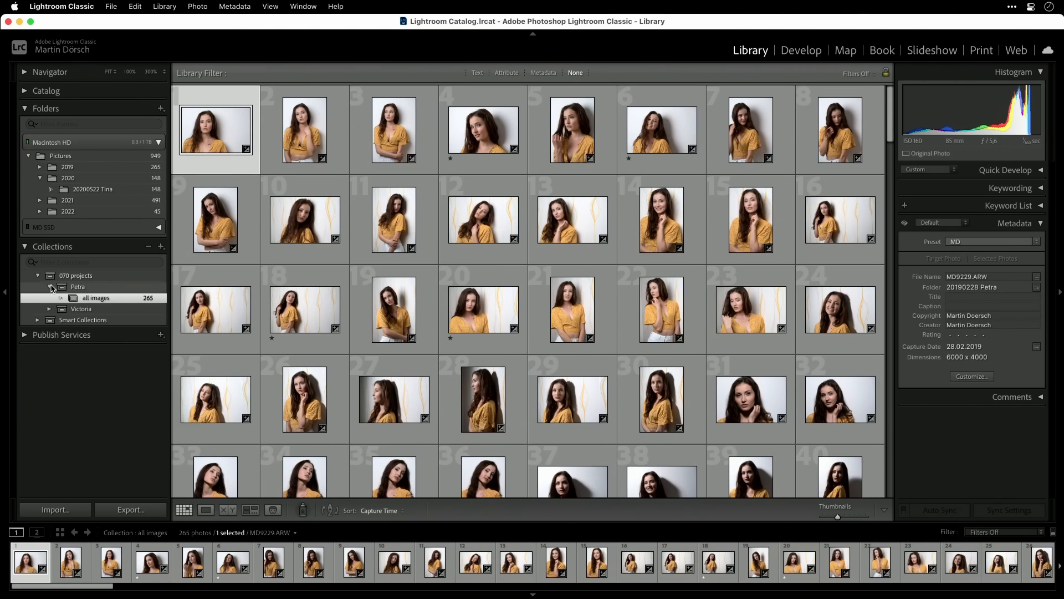
- Expand the last subset of 070 projects and browse its all images, black & white, first selection and Retouching collections
double_click(51, 288)
click(50, 297)
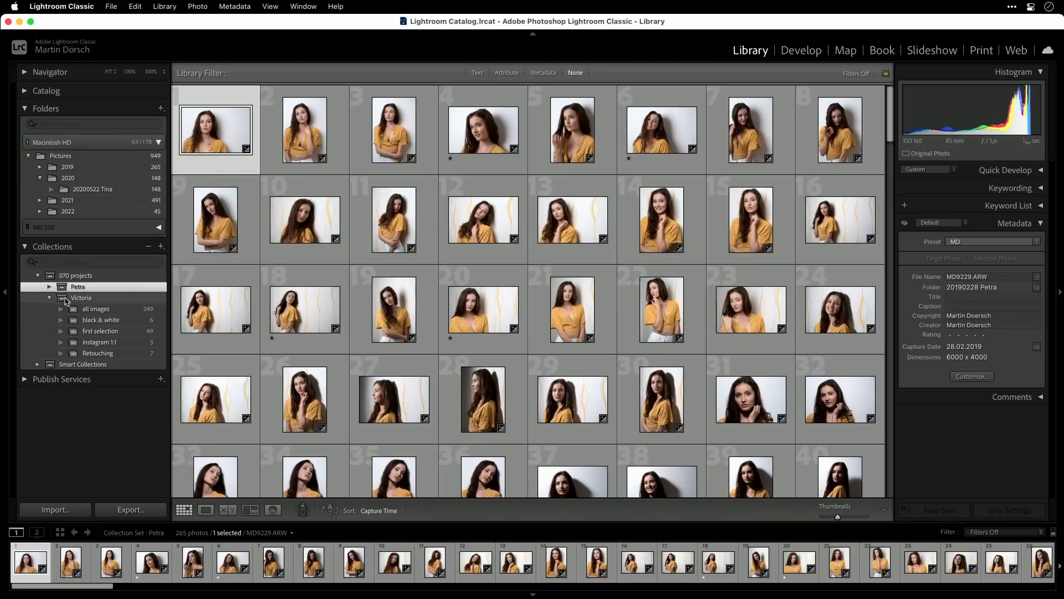
click(91, 312)
scroll(438, 377, down, 5)
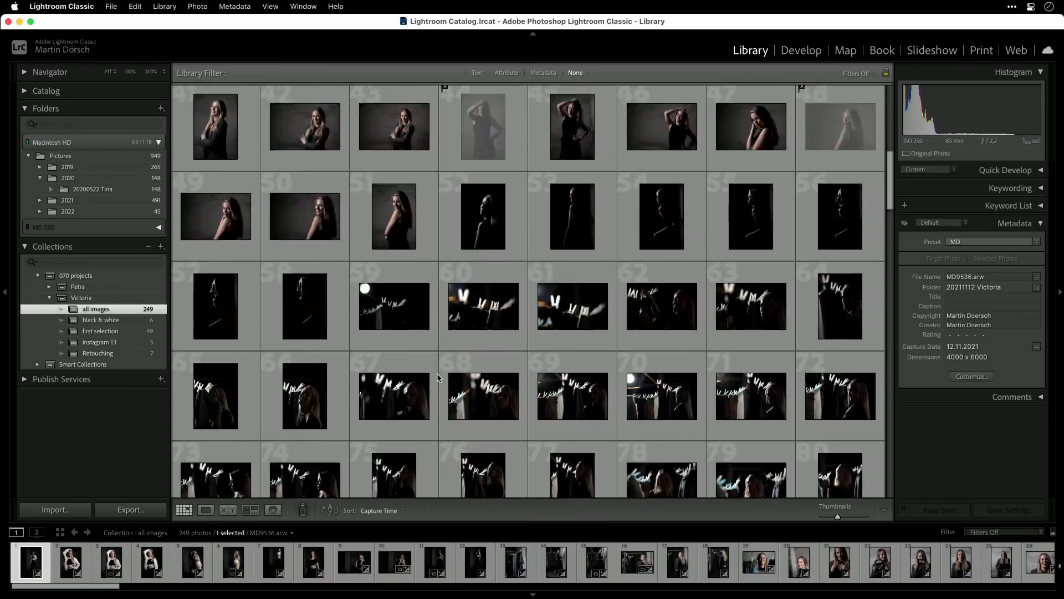
scroll(438, 378, down, 5)
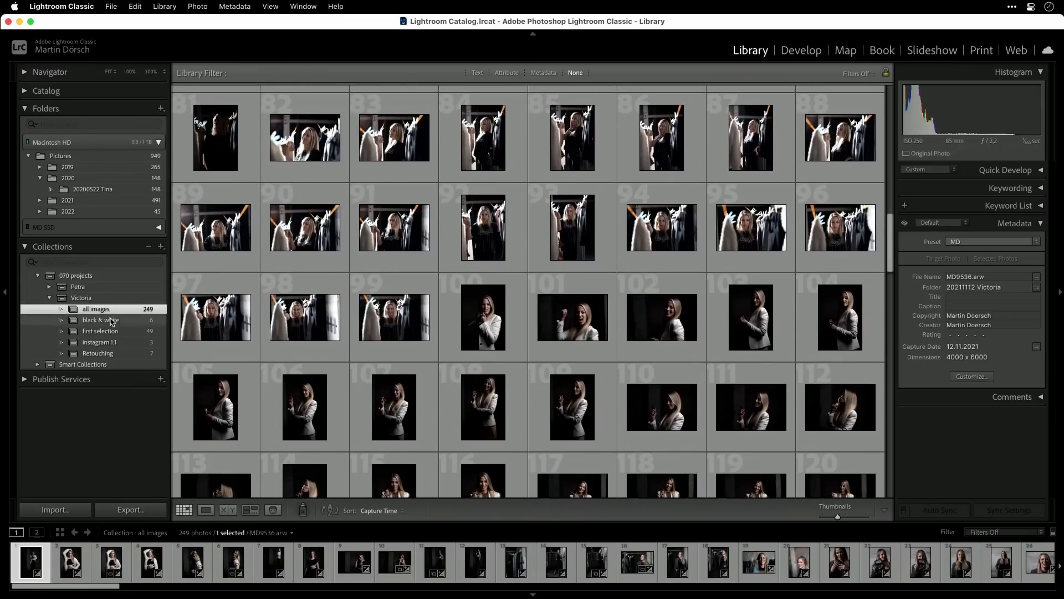
click(112, 322)
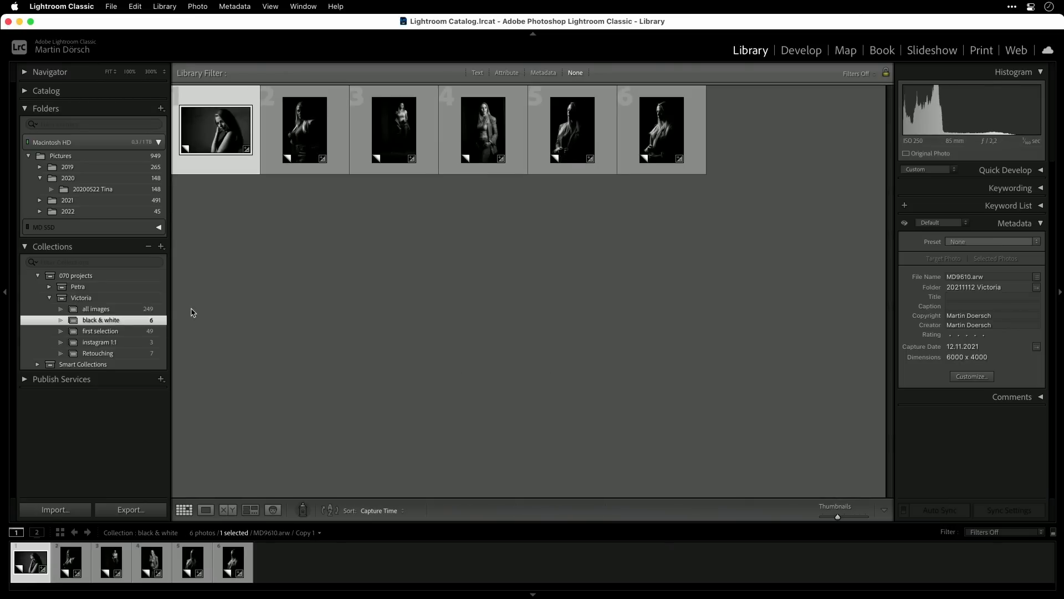
click(101, 331)
click(98, 353)
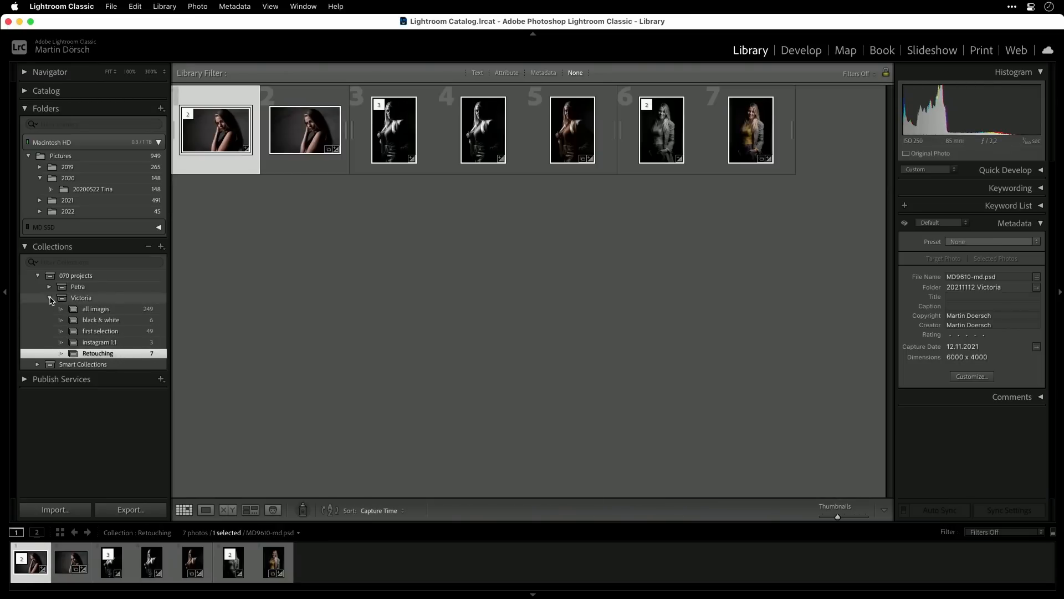
- Return to the 20200522 photo folder and create a collection set with the model's first name inside 070 projects
click(51, 300)
click(105, 191)
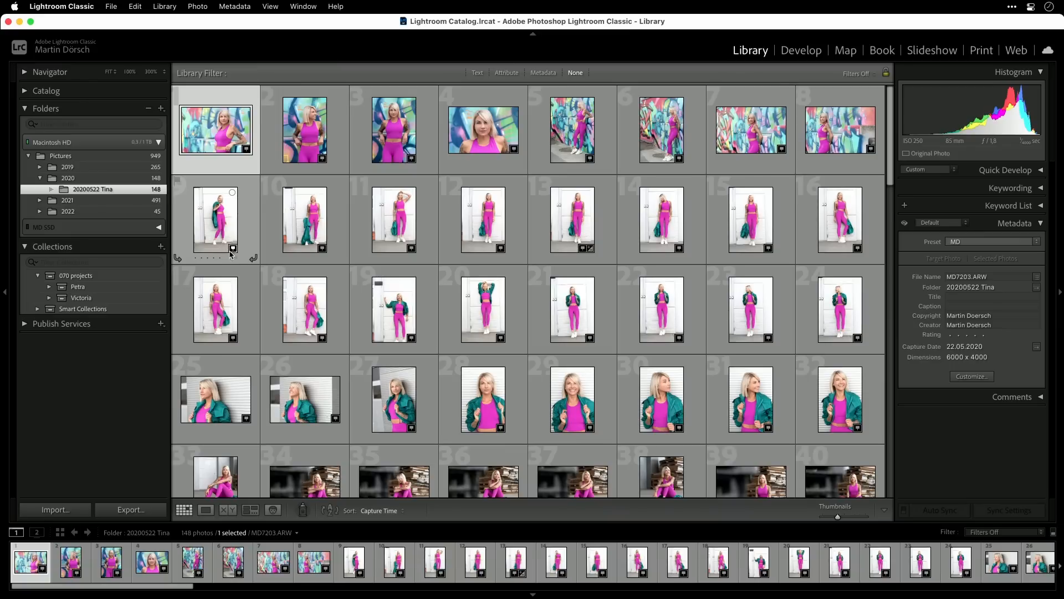
right_click(83, 278)
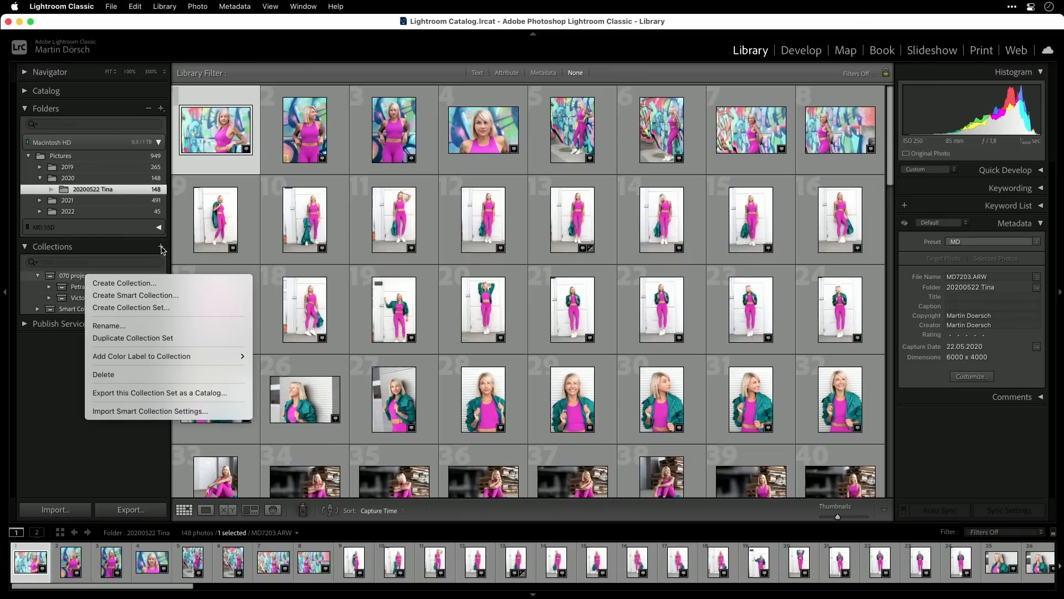
click(149, 308)
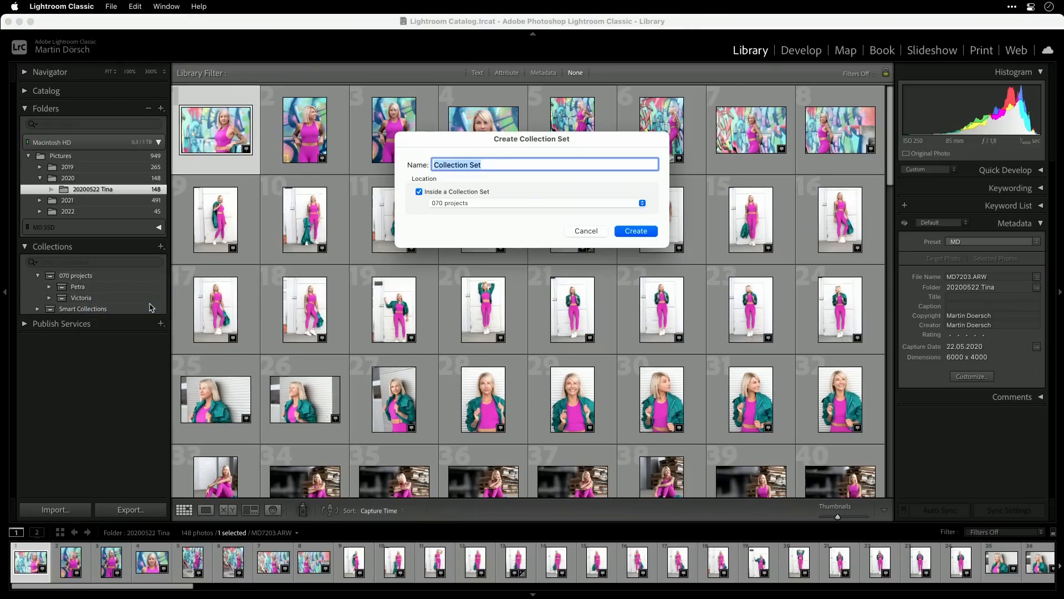
text(Tina)
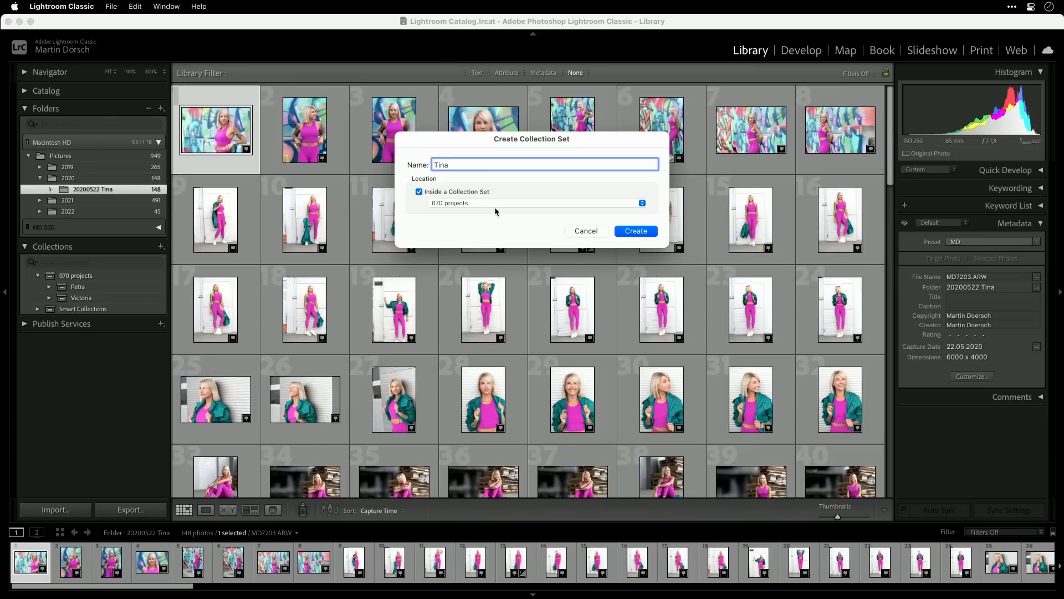
click(645, 234)
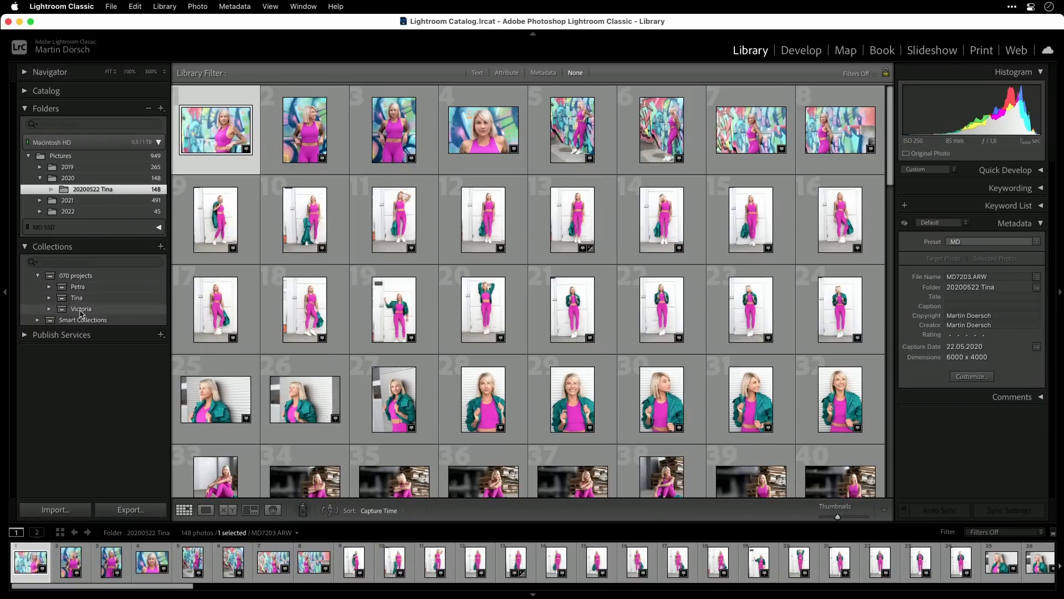
- Create a collection named "all potos" inside the new collection set
drag(210, 139, 78, 299)
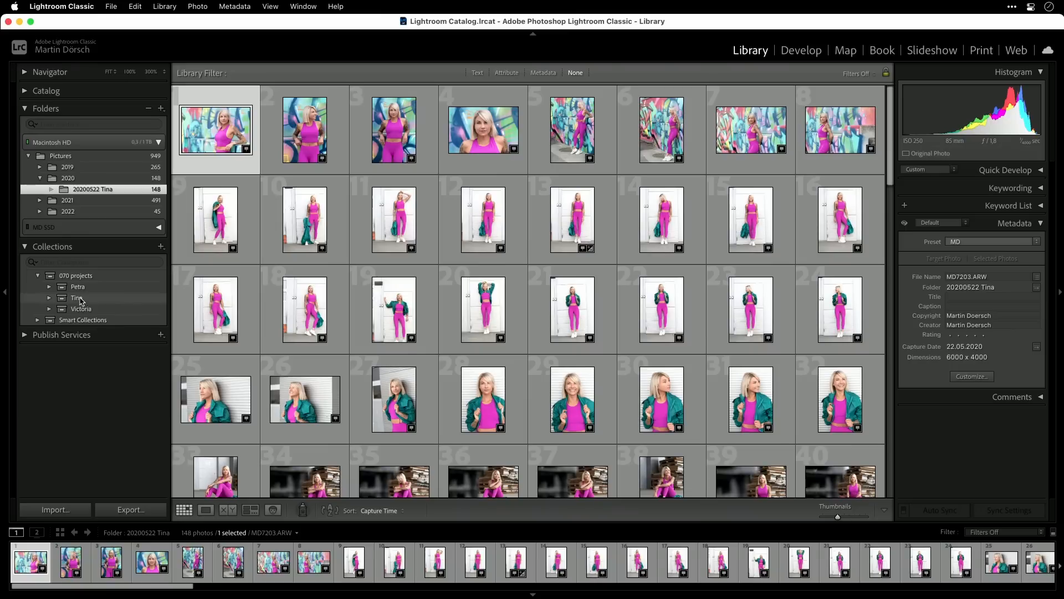
right_click(79, 301)
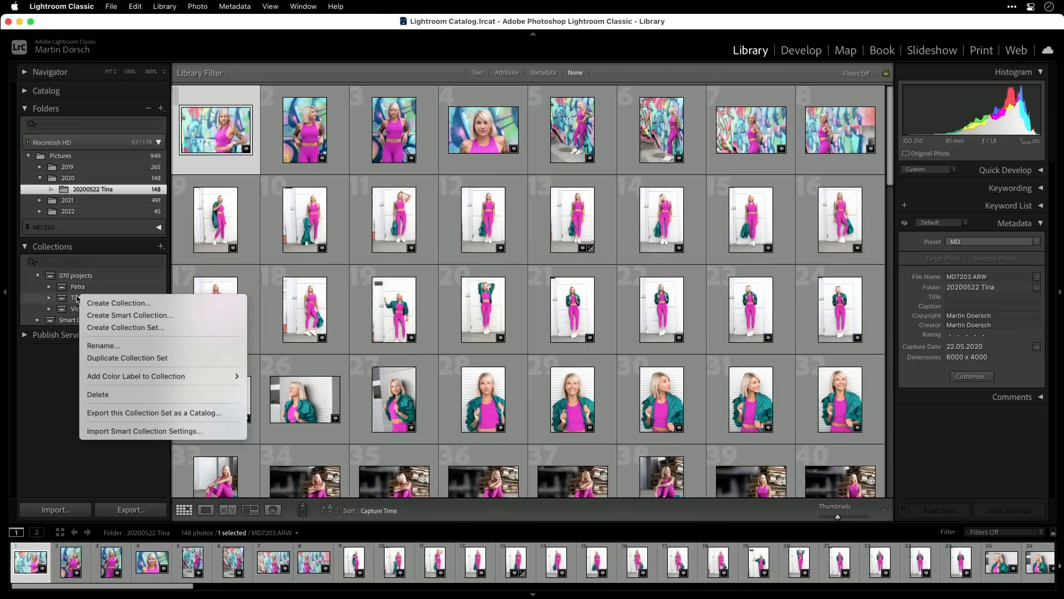
click(147, 304)
text(all)
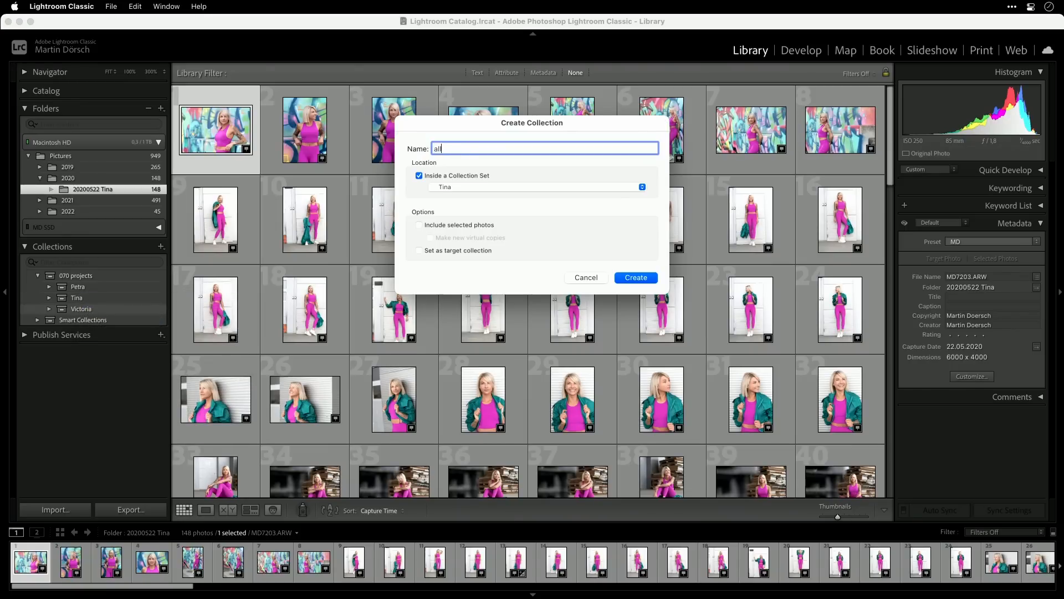
text( images)
key(BackSpace)
key(BackSpace)
key(BackSpace)
key(BackSpace)
key(BackSpace)
key(BackSpace)
text(potos)
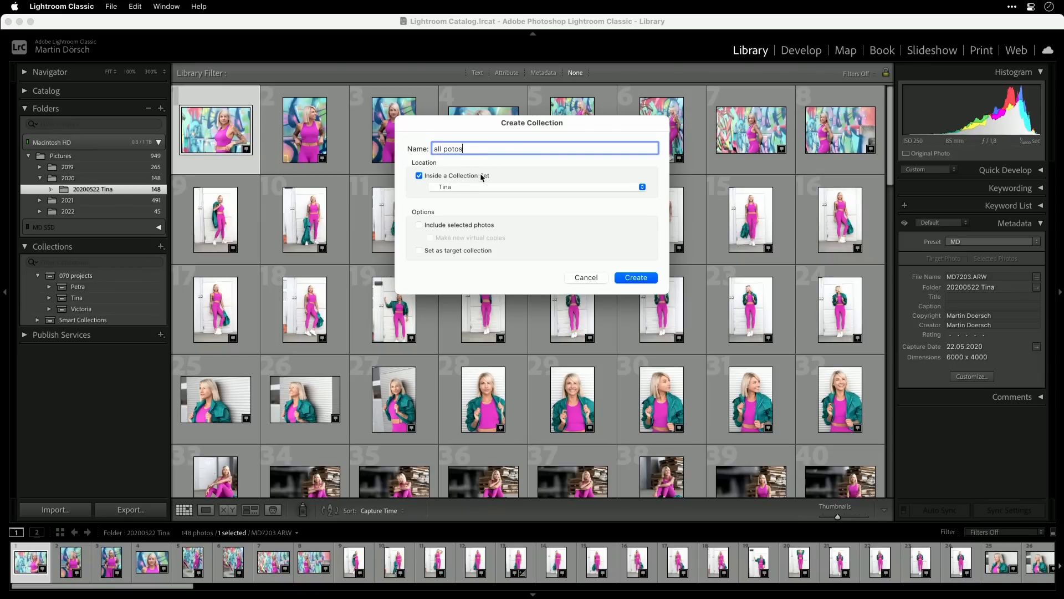
click(644, 279)
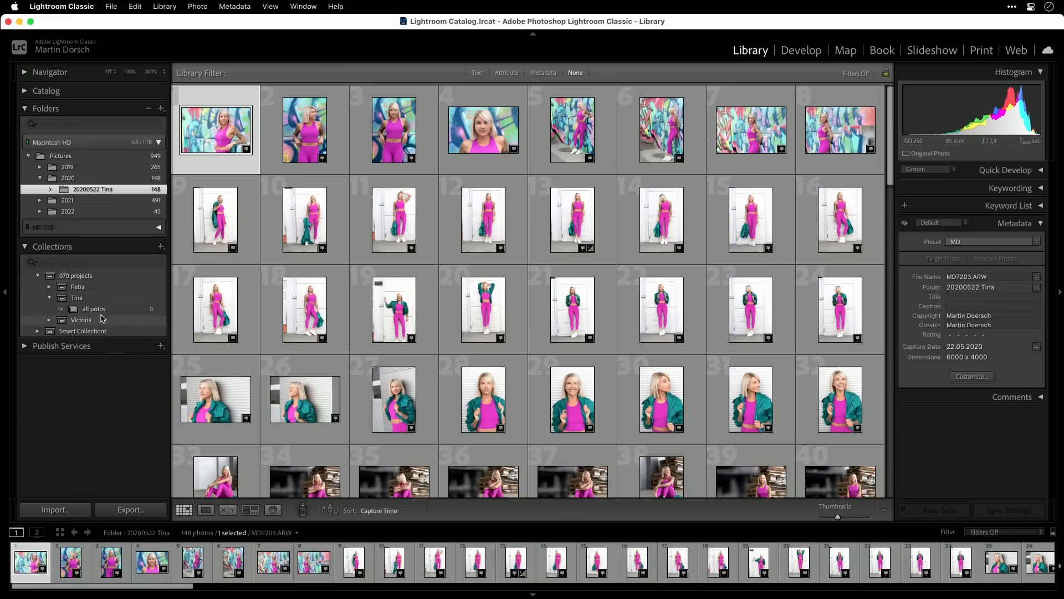
- Add all photos from the 20200522 folder to the "all potos" collection and open that collection
click(305, 221)
key(super+a)
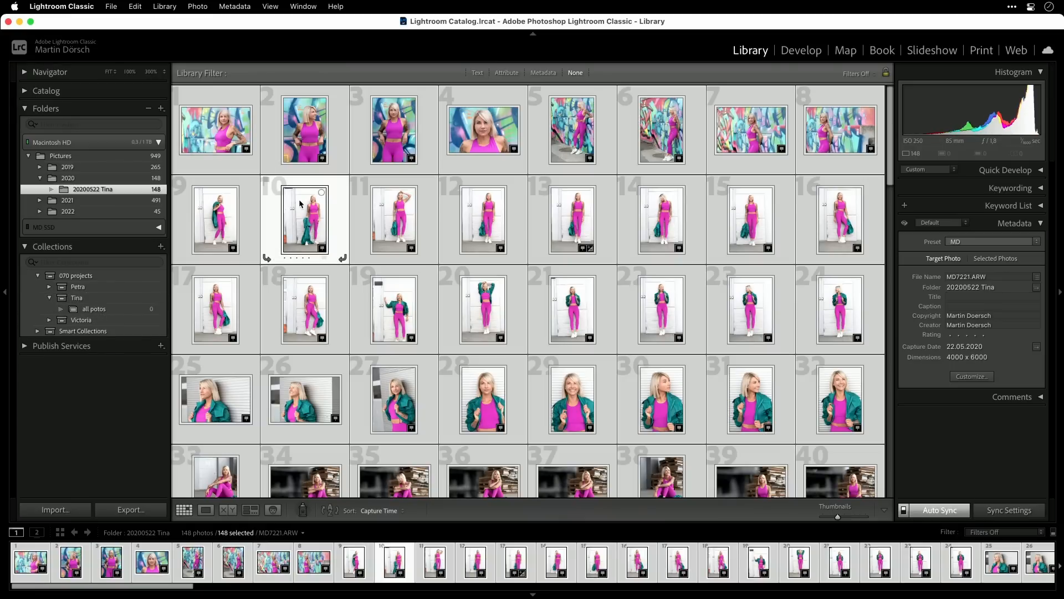
drag(309, 225, 100, 312)
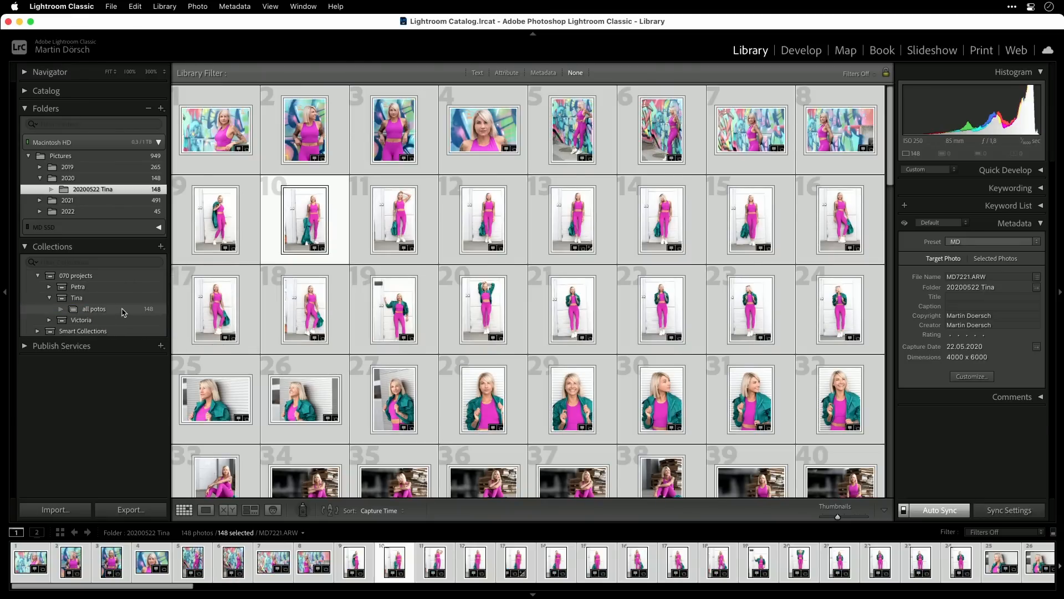
click(126, 310)
click(150, 189)
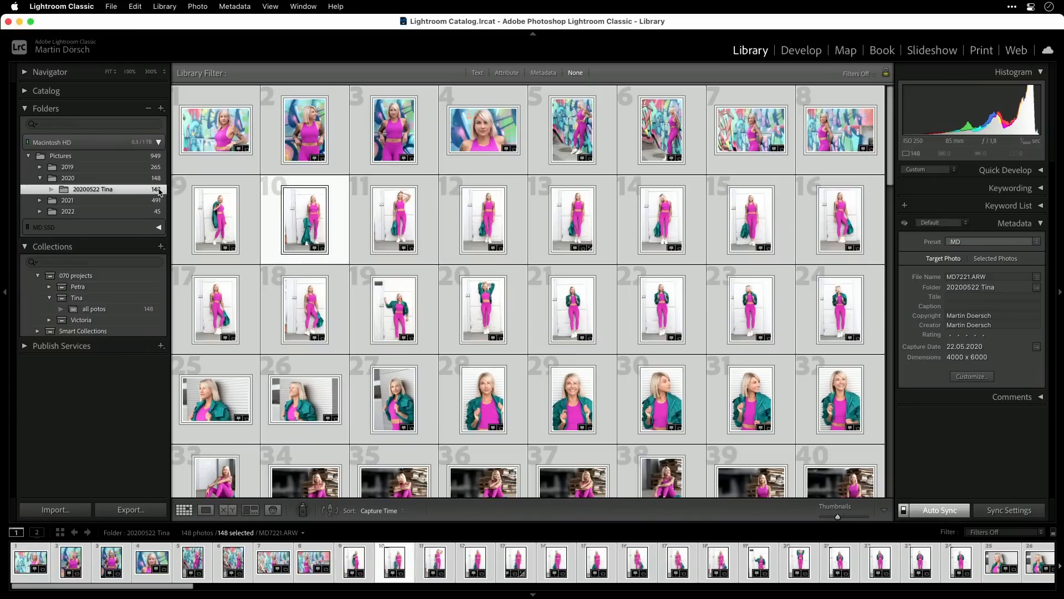
click(121, 311)
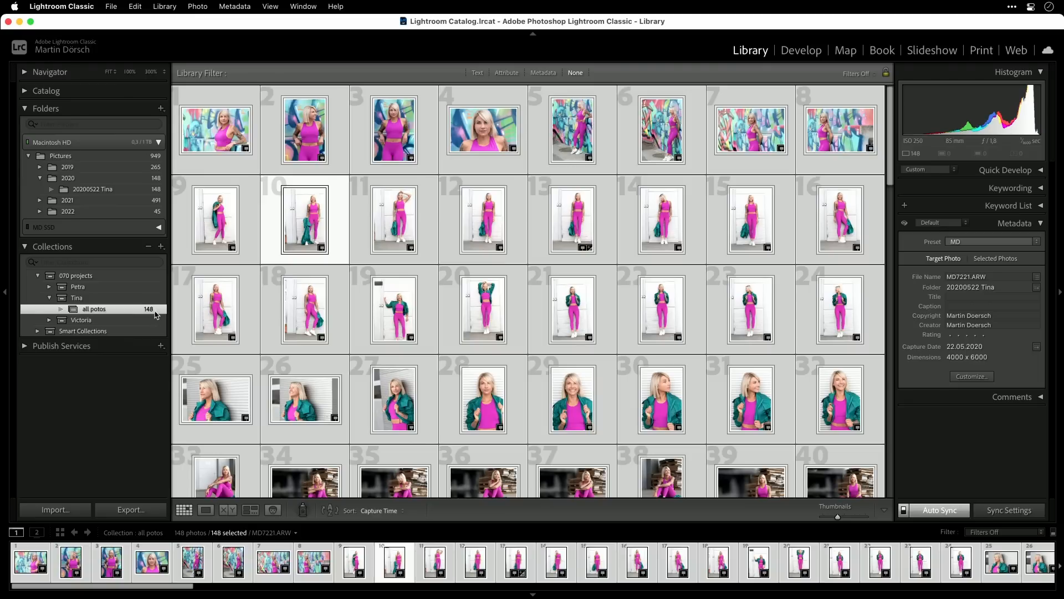
click(251, 311)
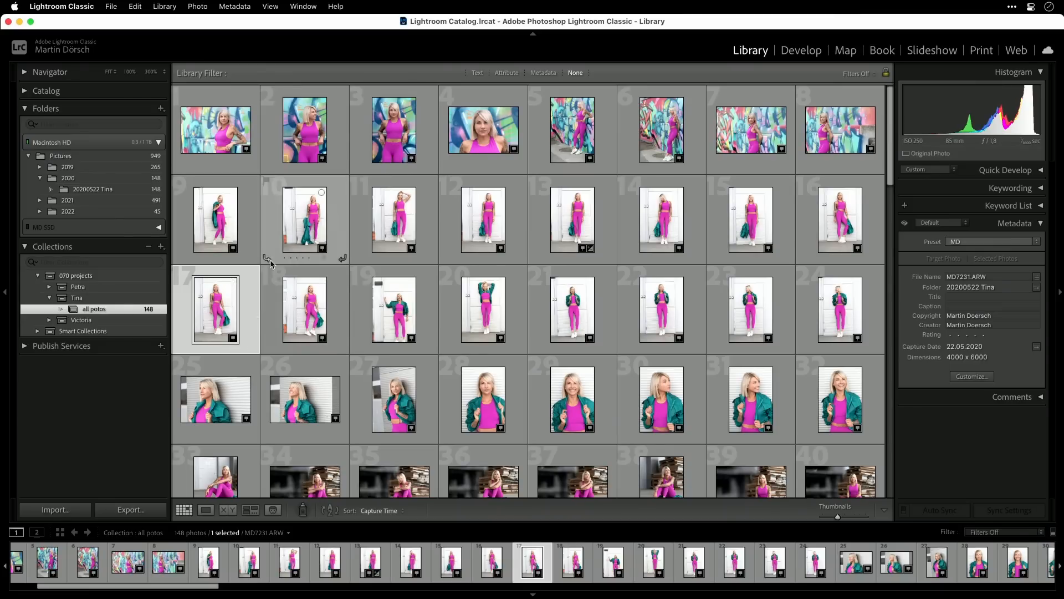
- Create a collection named "black and white" inside the same collection set as "all potos"
right_click(81, 298)
click(138, 305)
text(black and white)
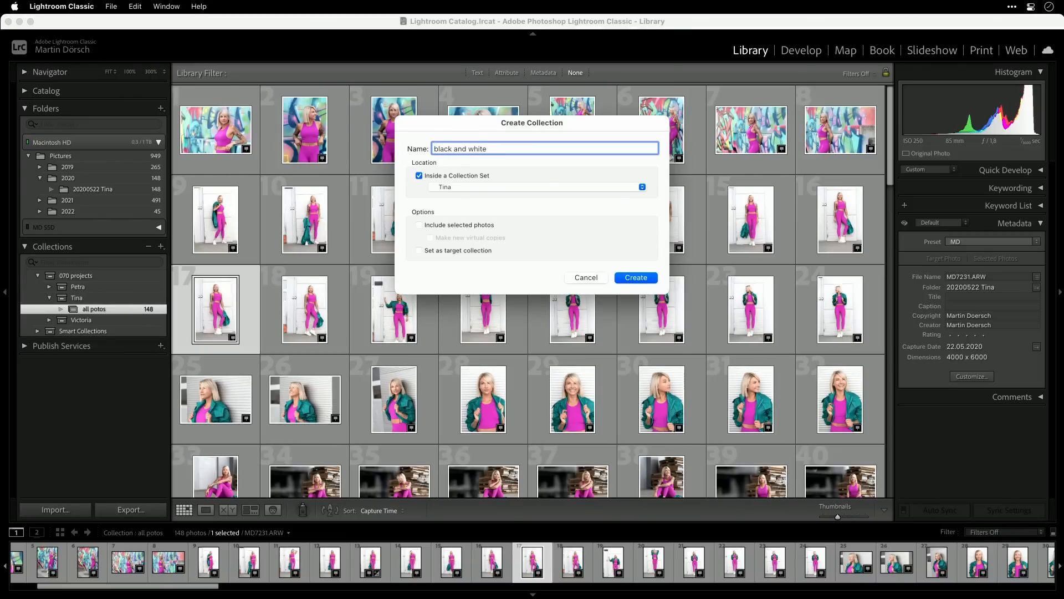
key(Return)
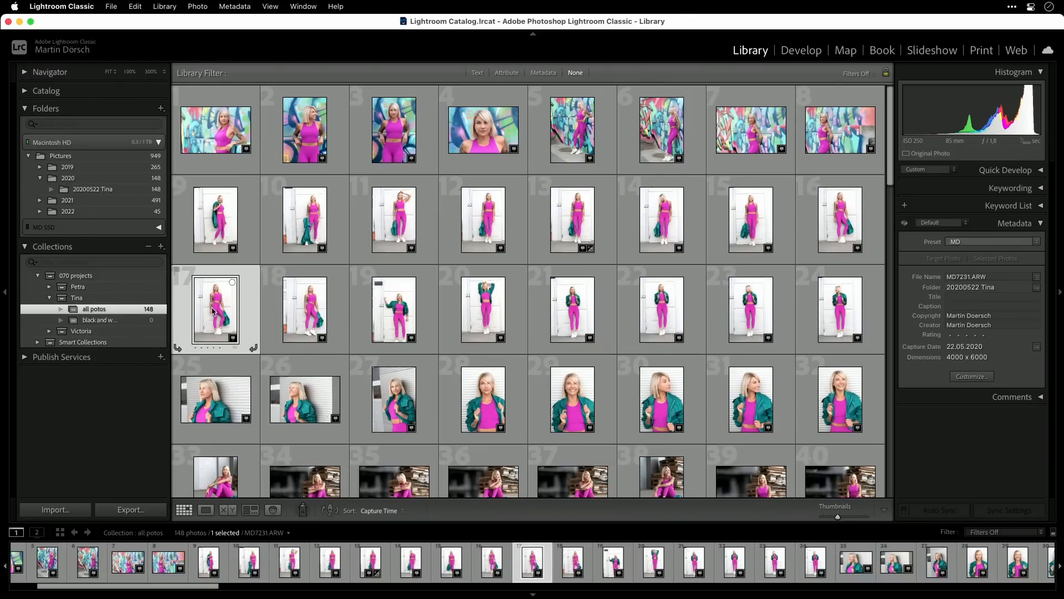
- Add photos 12, 16, 17 and 22 to the "black and white" collection and open it
super+click(484, 222)
super+click(669, 306)
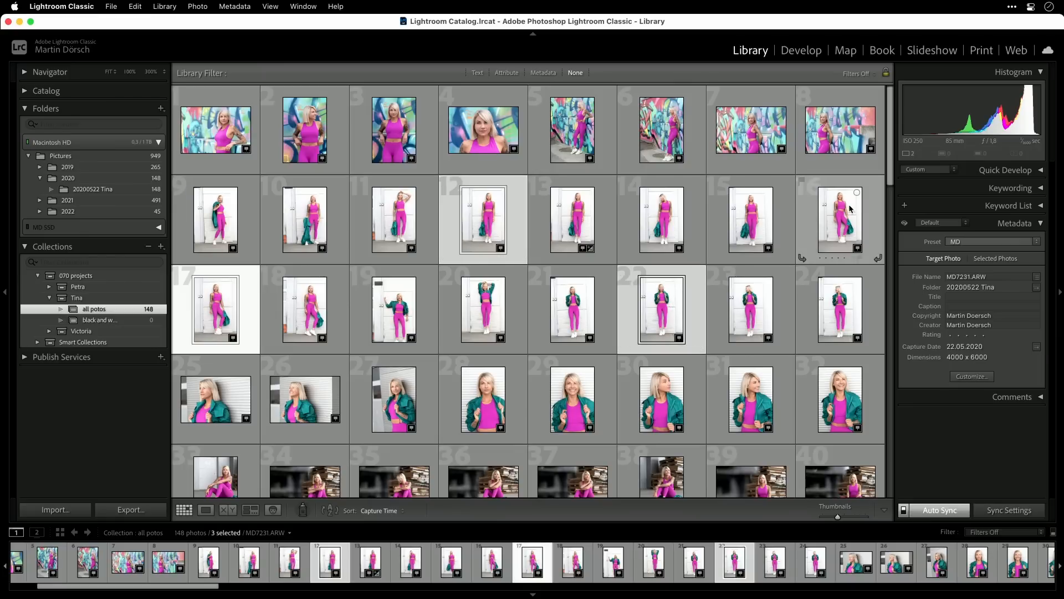
super+click(804, 247)
drag(222, 300, 115, 323)
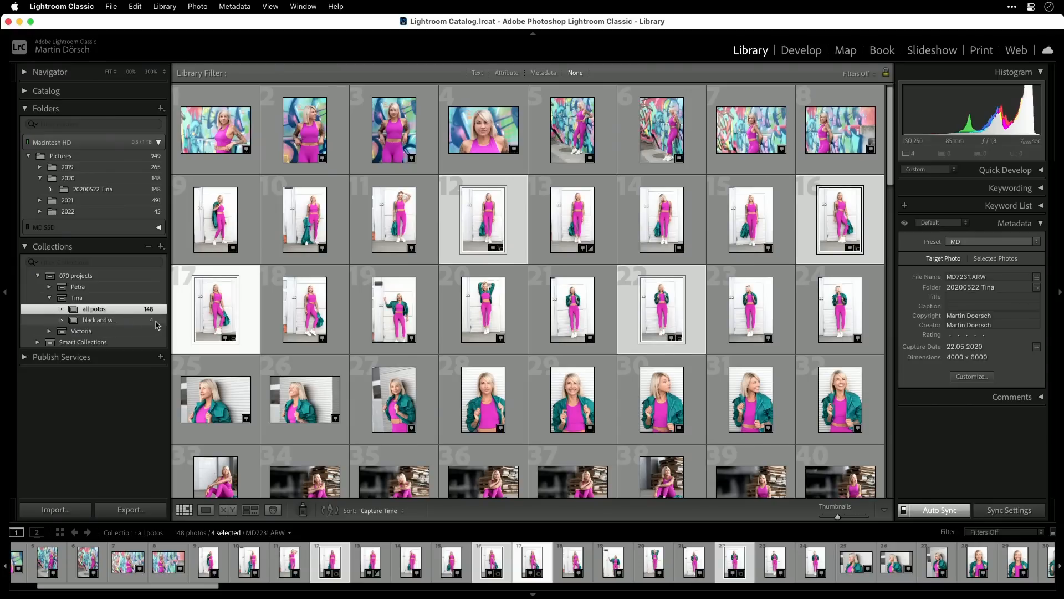
click(150, 321)
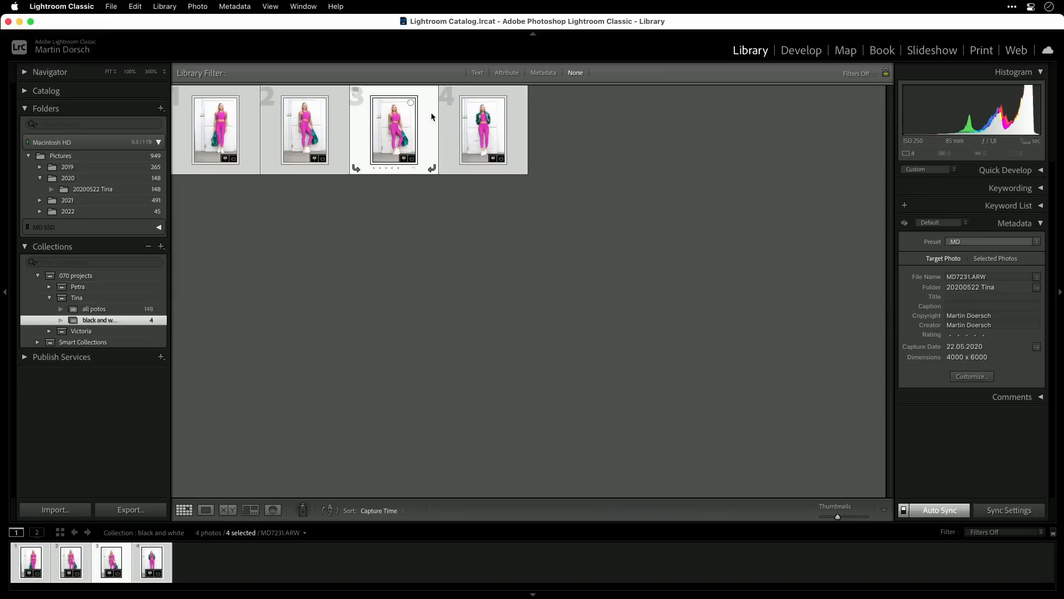
- Remove the first photo from the "black and white" collection, and check that collection against "all potos"
click(399, 315)
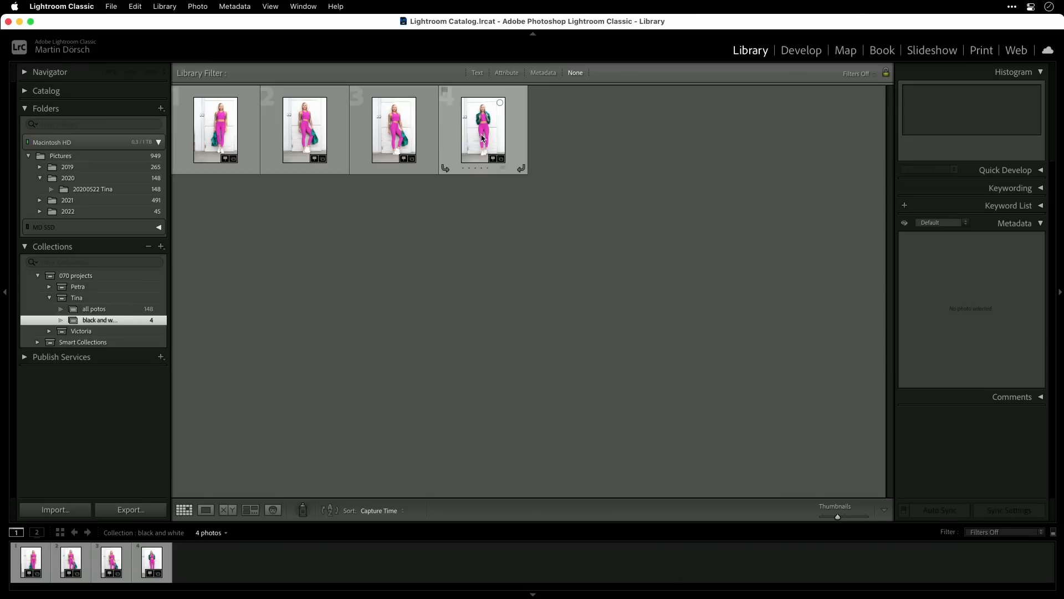
click(225, 133)
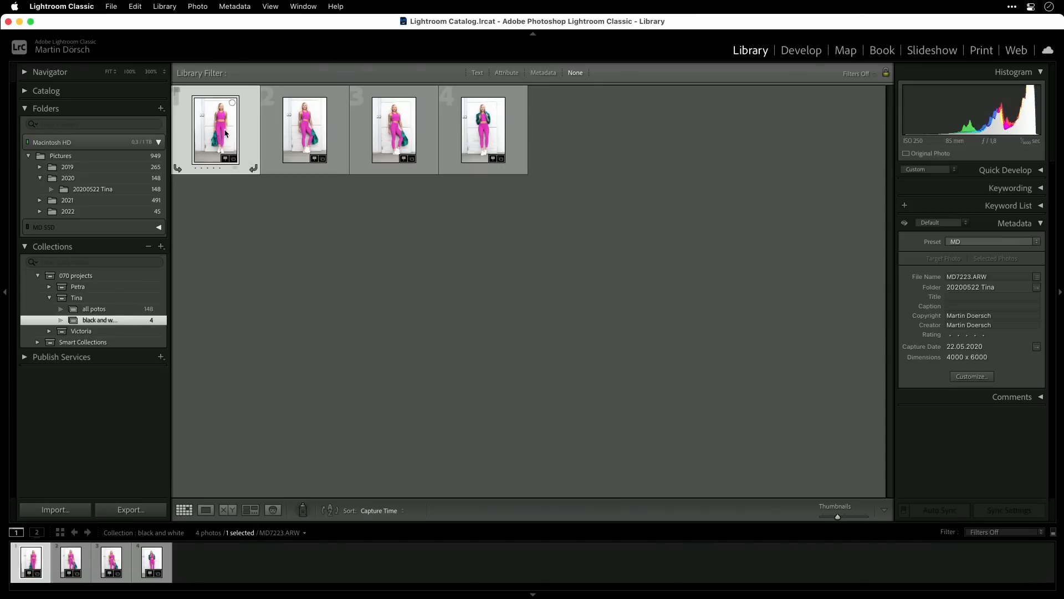
key(Delete)
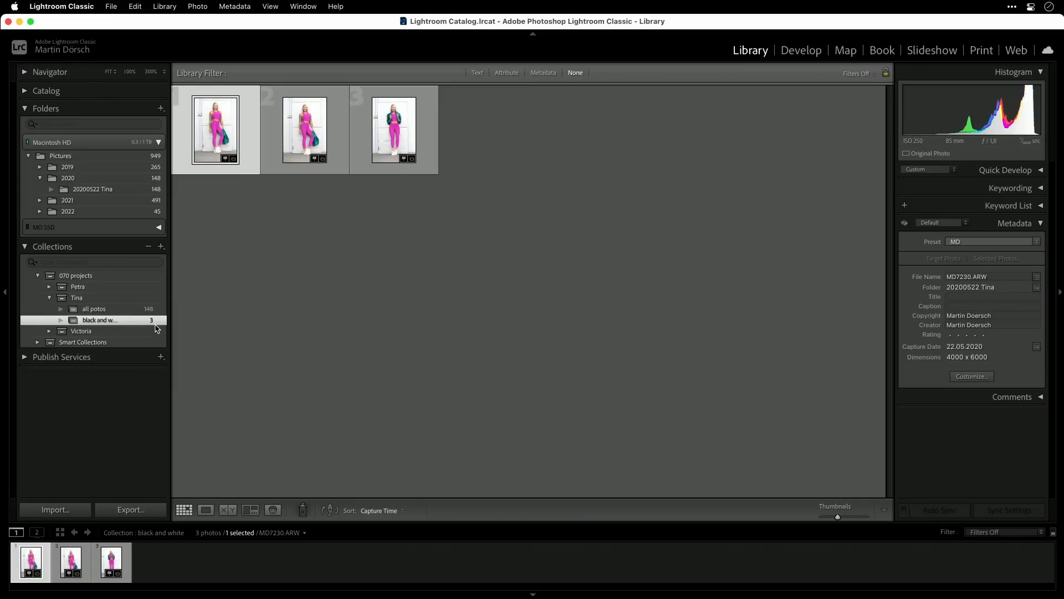
click(128, 309)
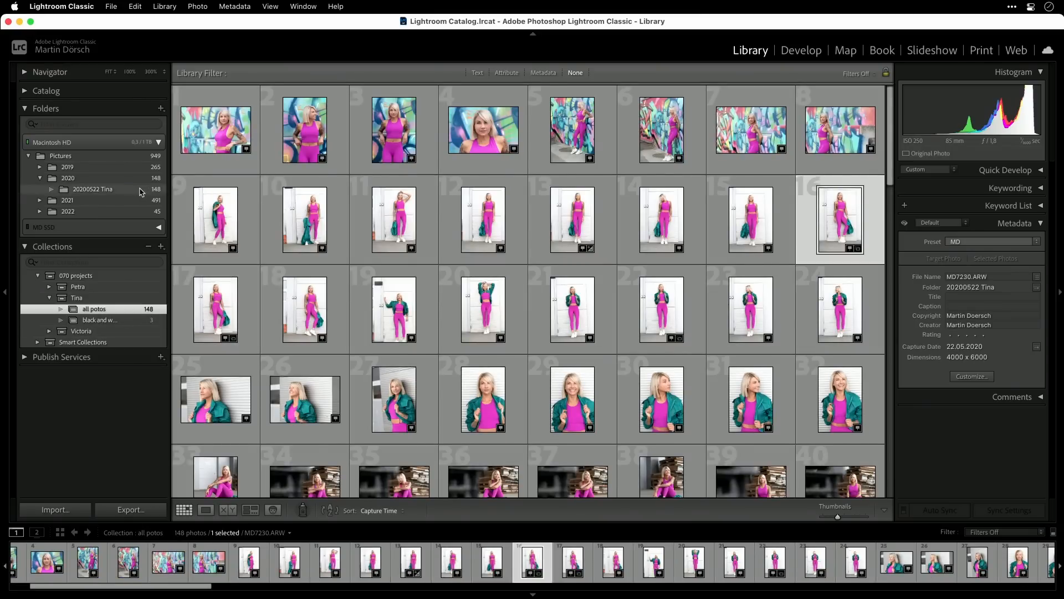
click(129, 322)
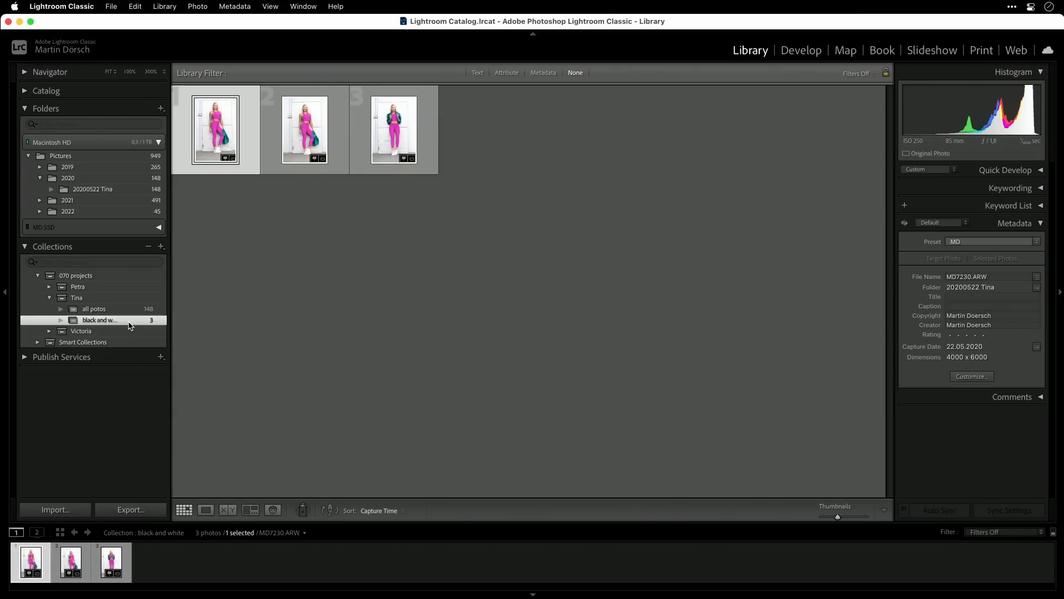
- Convert all three photos in the "black and white" collection to the Black & White treatment and return to the Library
key(super+a)
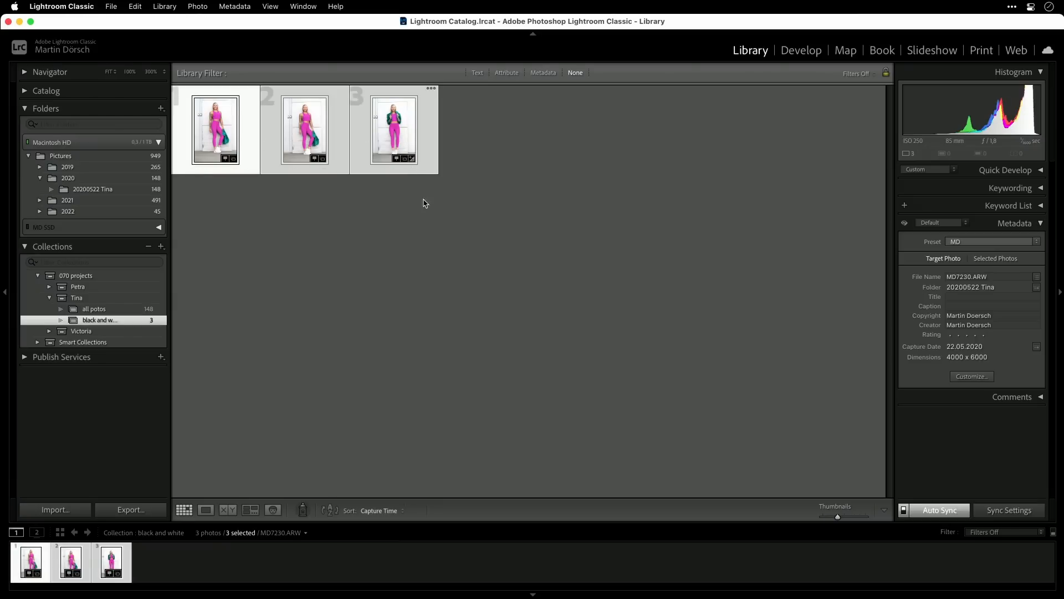
key(v)
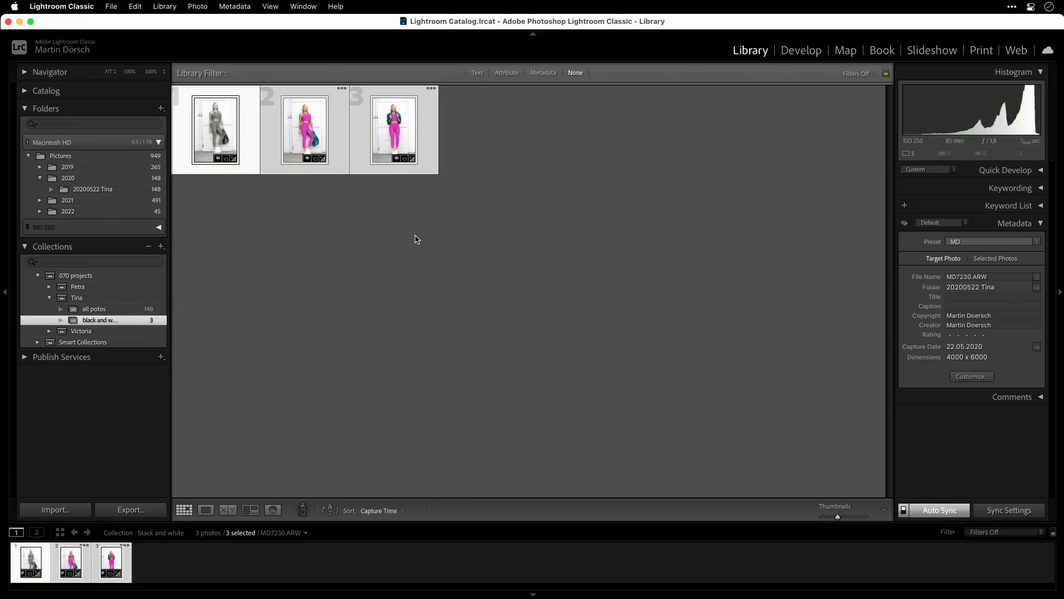
key(d)
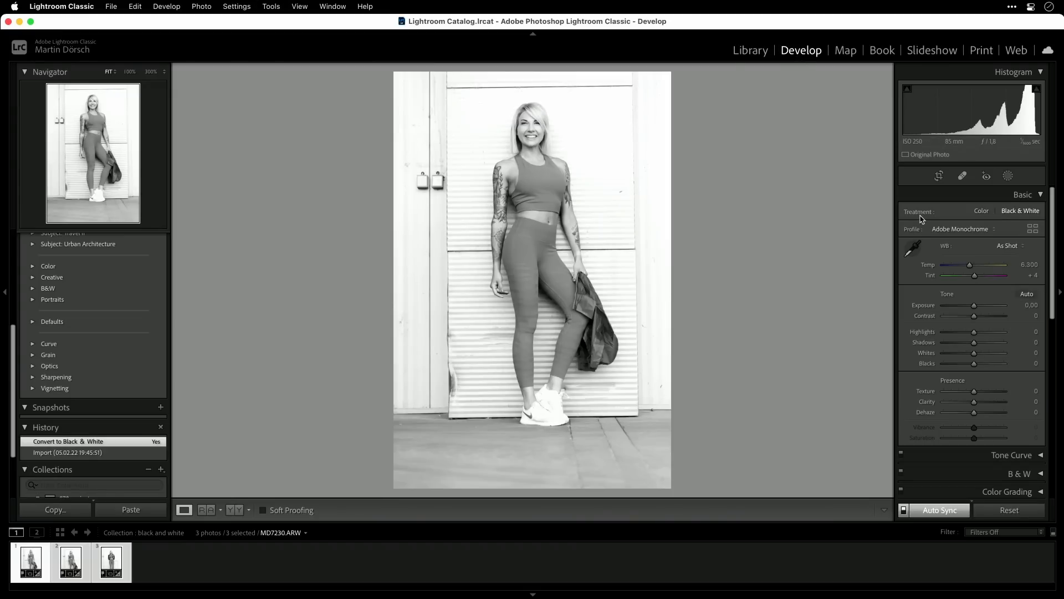
click(982, 213)
click(1022, 213)
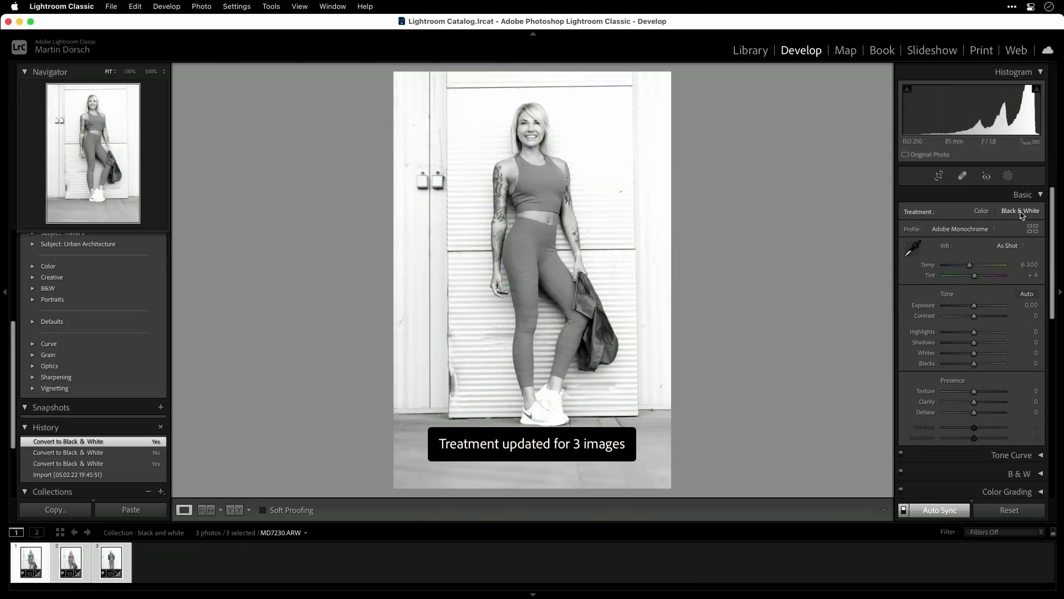
click(751, 51)
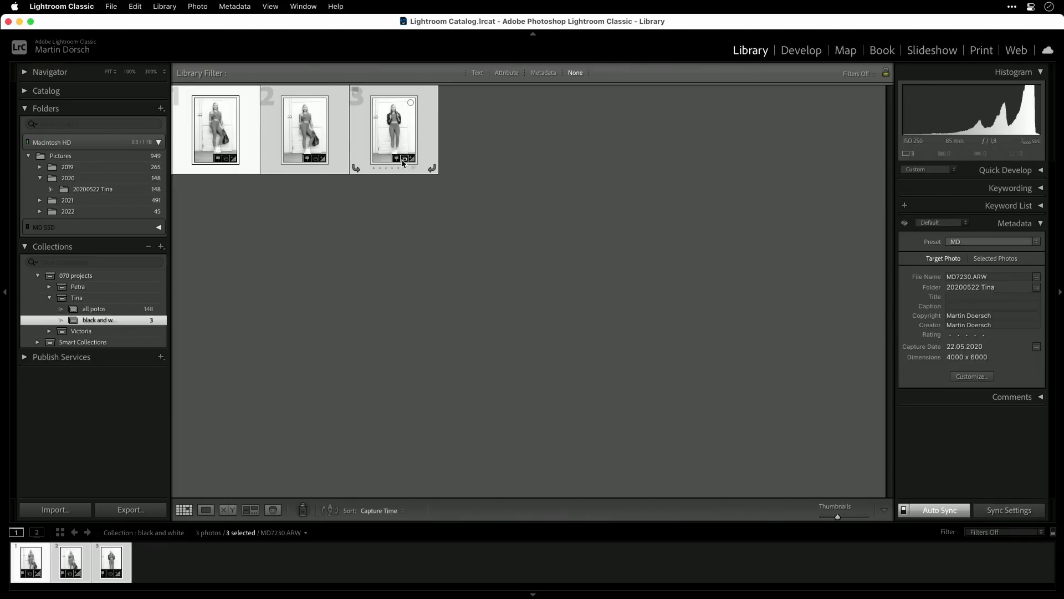
- Check the converted photos in "all potos" and the 20200522 folder, and list the collections that contain photo 22
click(111, 310)
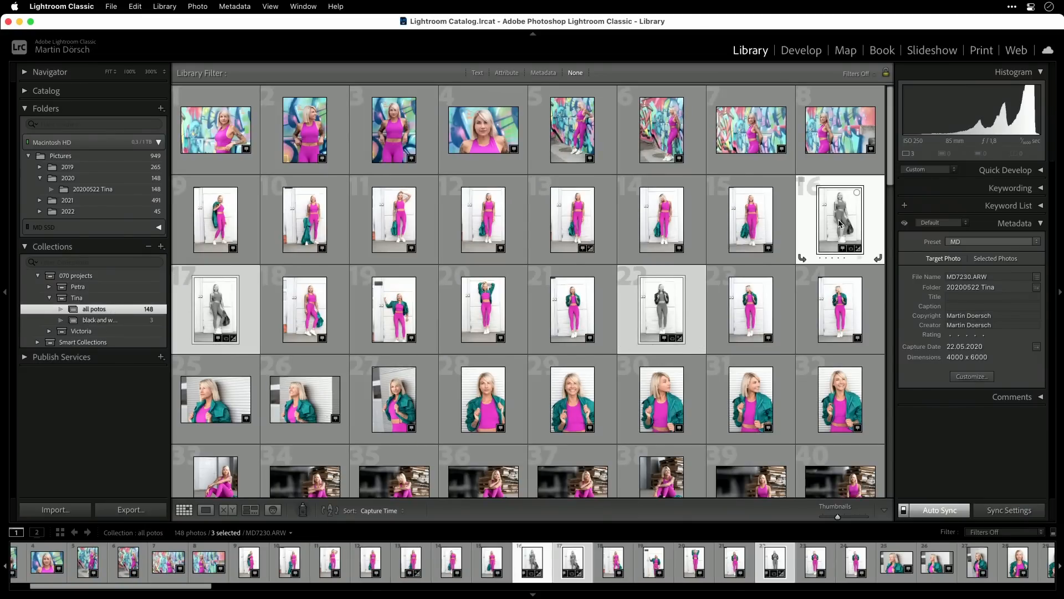
click(119, 189)
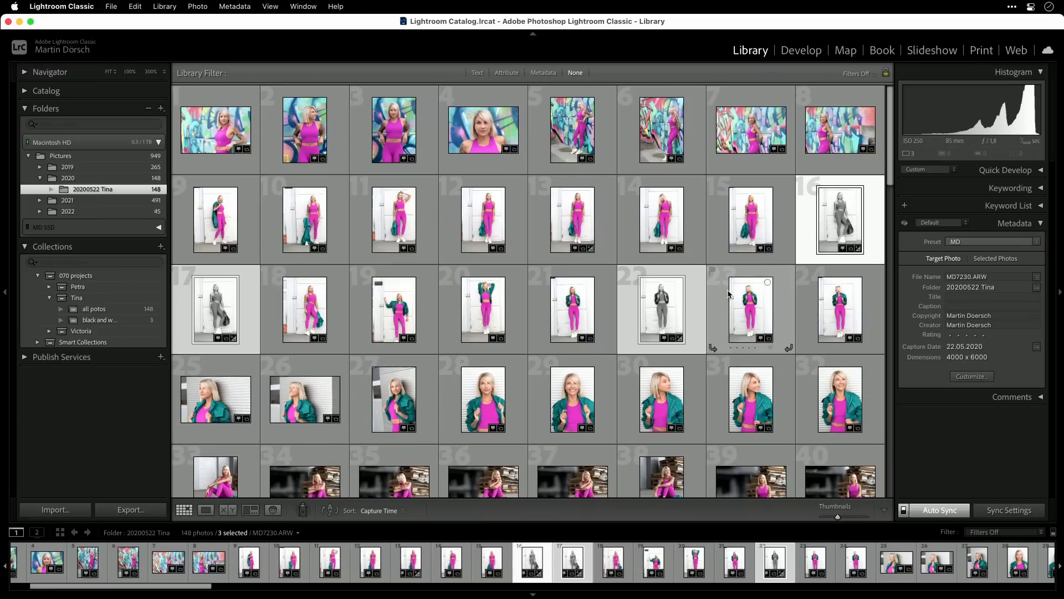
click(679, 324)
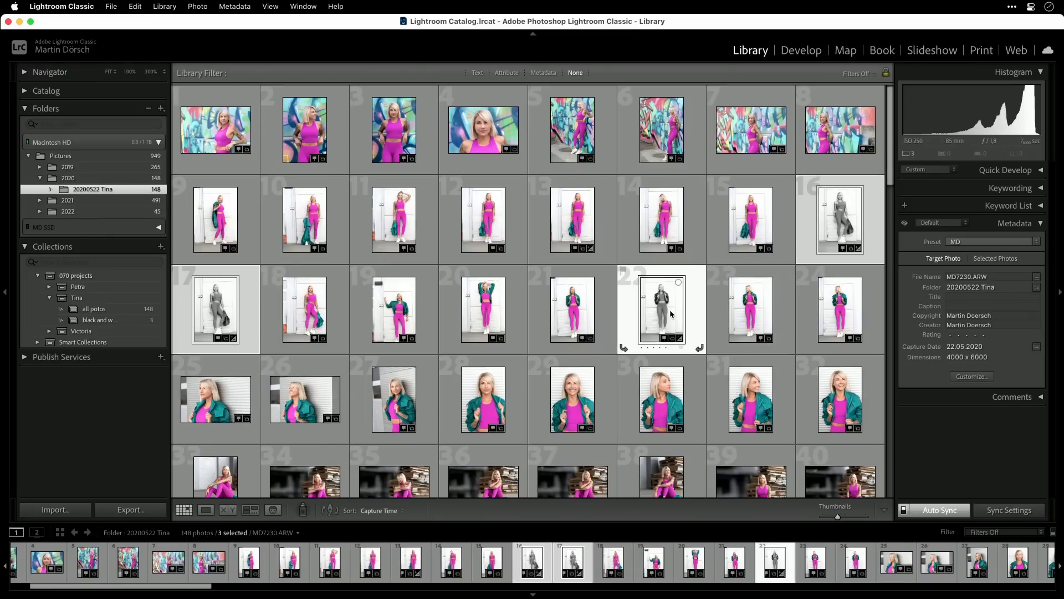
click(627, 325)
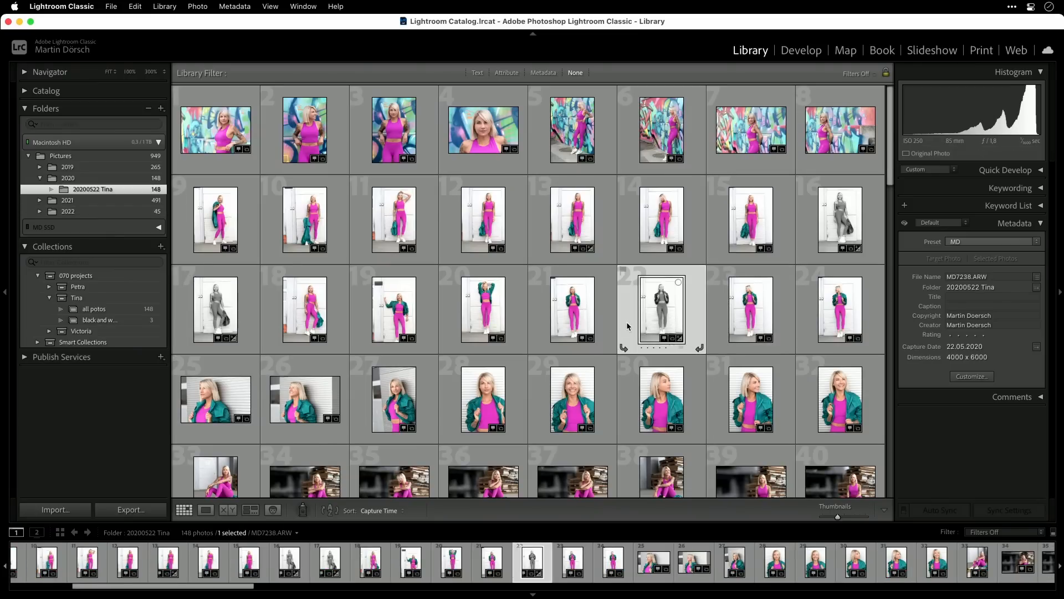
click(672, 339)
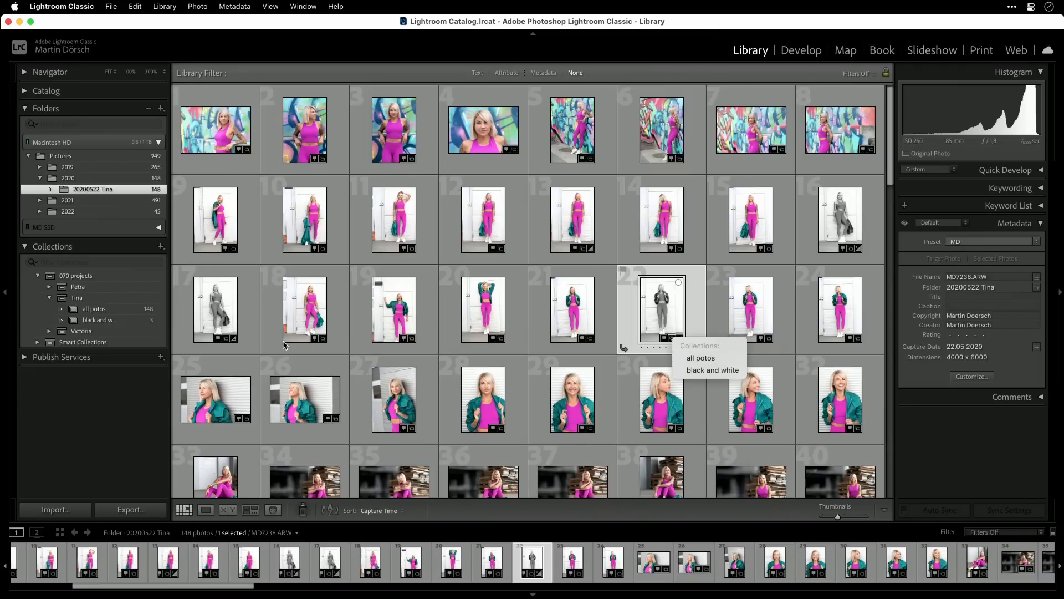
- Reopen the "black and white" collection and switch all three of its photos back to color
click(122, 321)
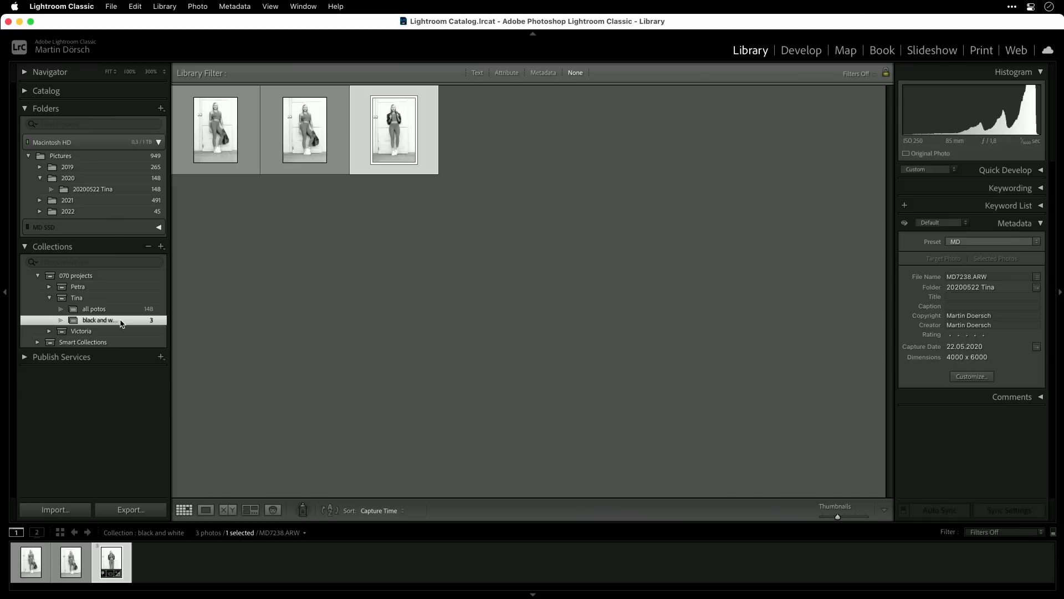
key(super+a)
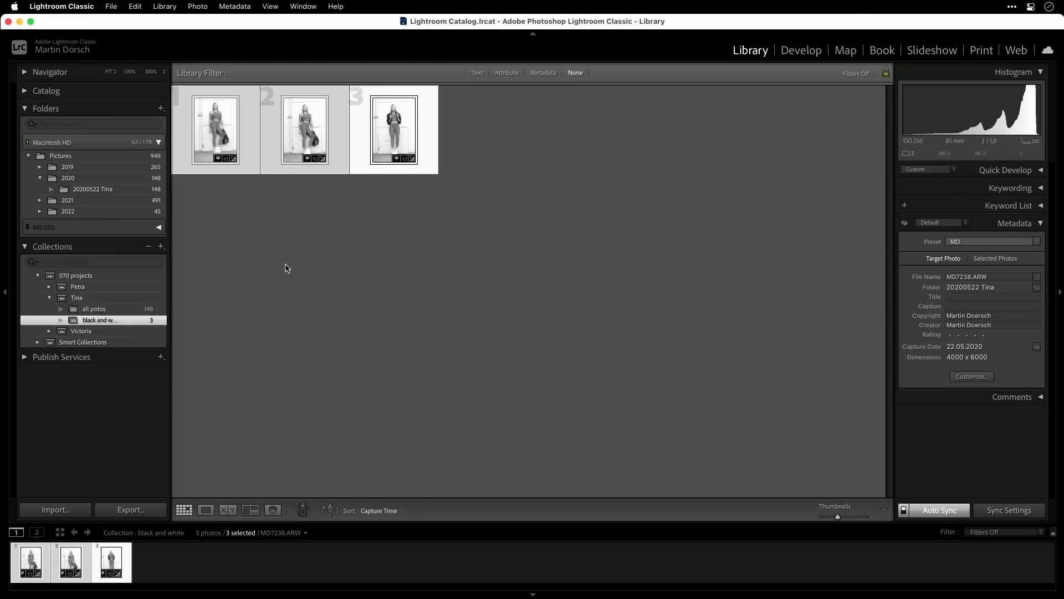
key(v)
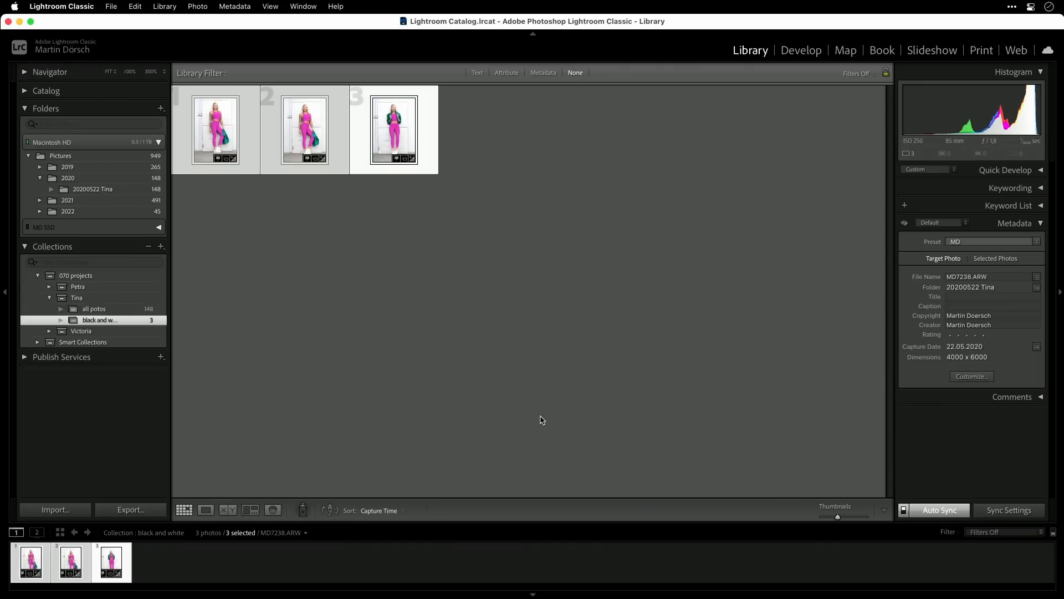
- Create virtual copies of all three photos in the "black and white" collection
click(335, 240)
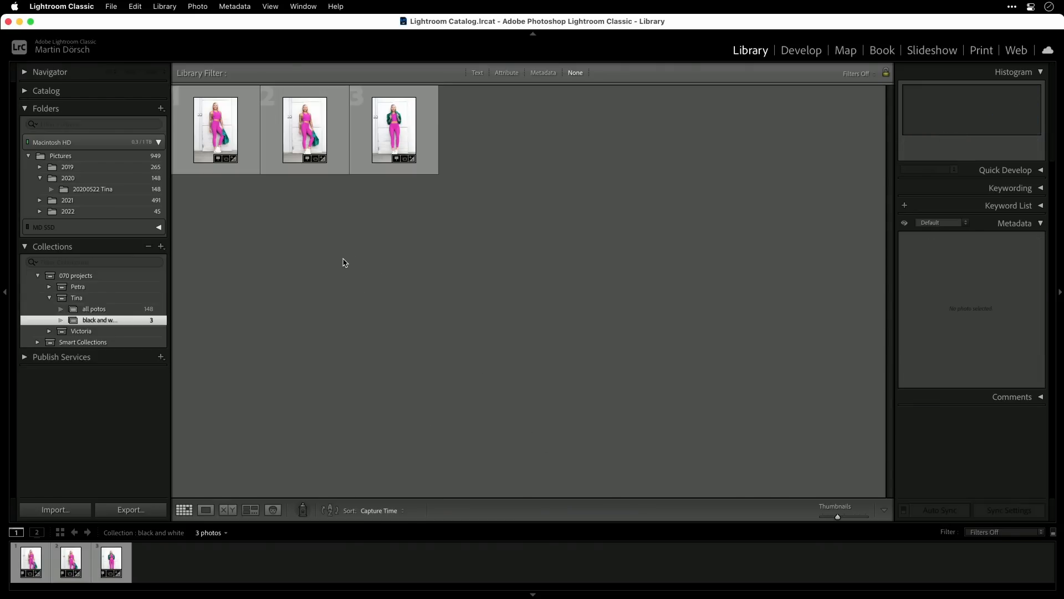
click(226, 134)
click(314, 135)
click(401, 134)
key(super+a)
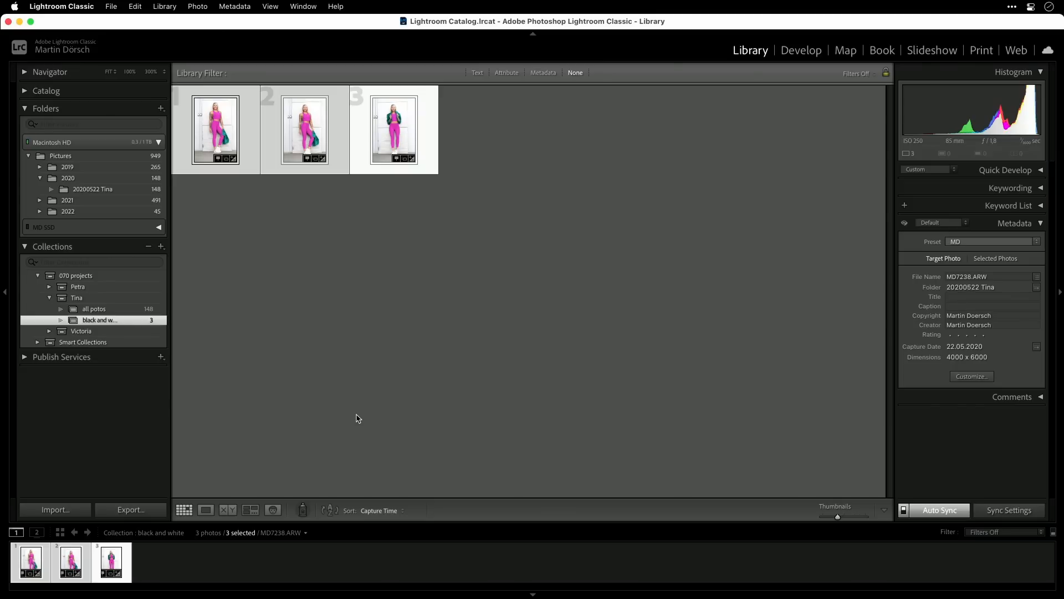
right_click(402, 126)
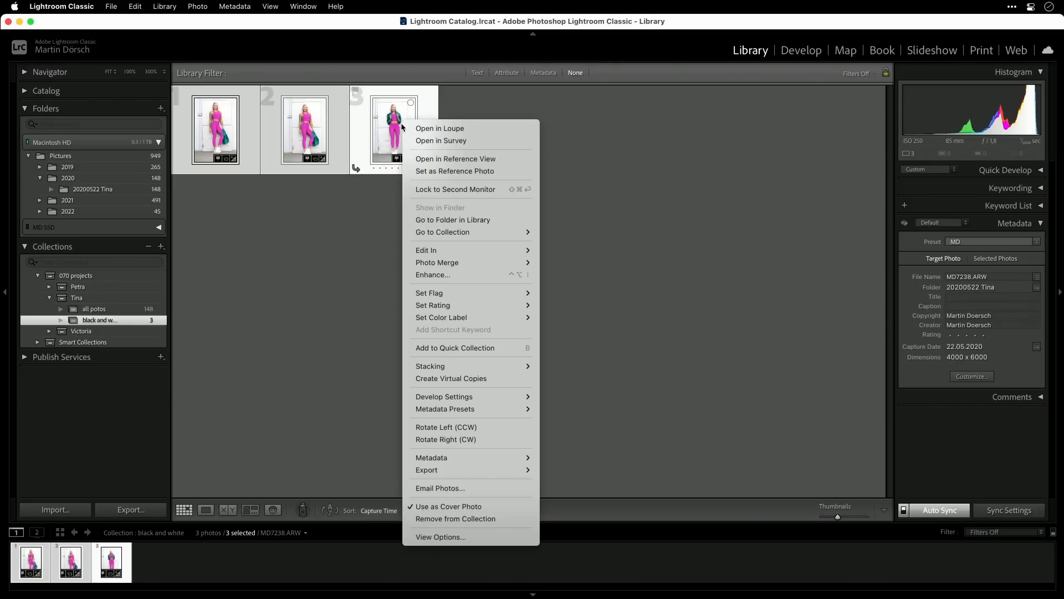
click(500, 380)
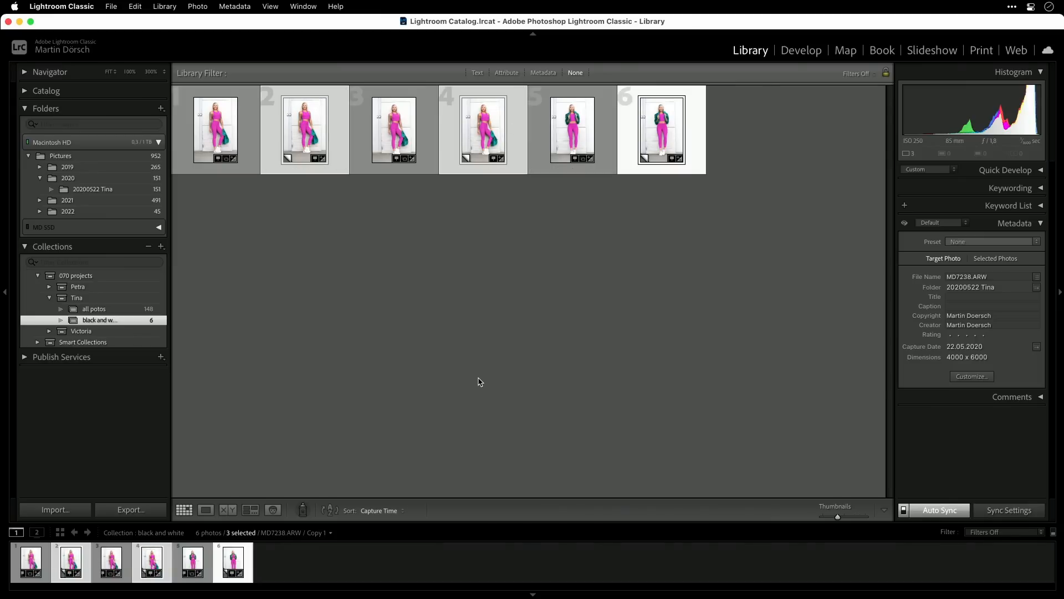
- Invert the selection to the three original photos and remove them from the "black and white" collection
click(136, 6)
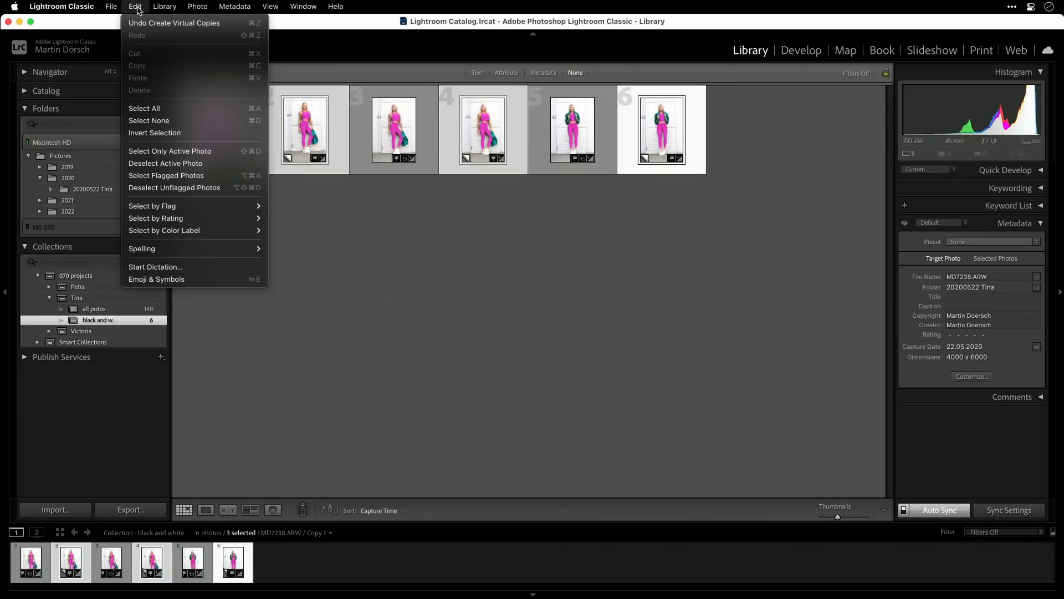
click(176, 133)
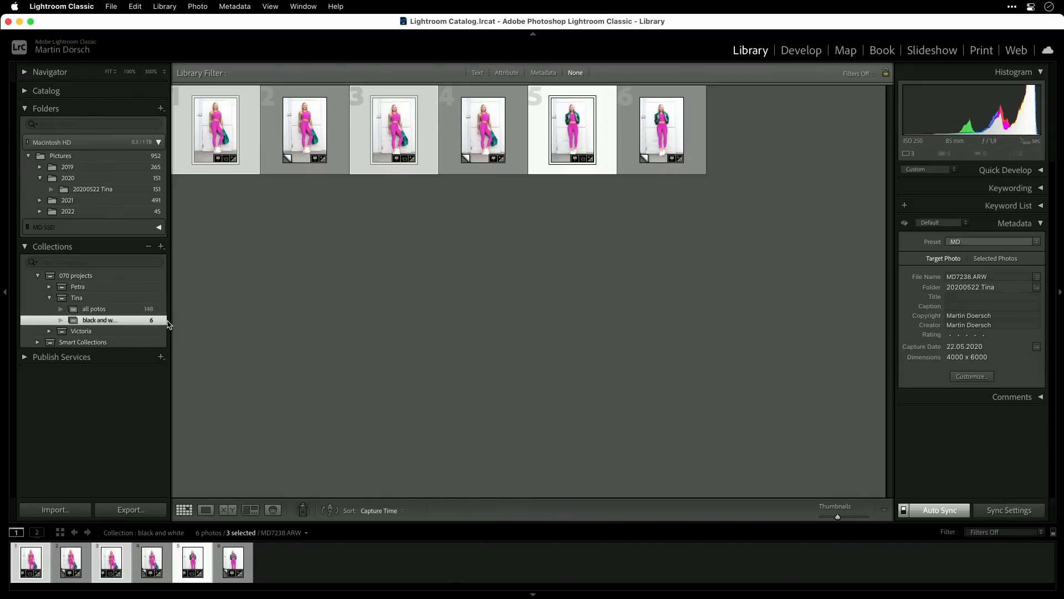
key(Delete)
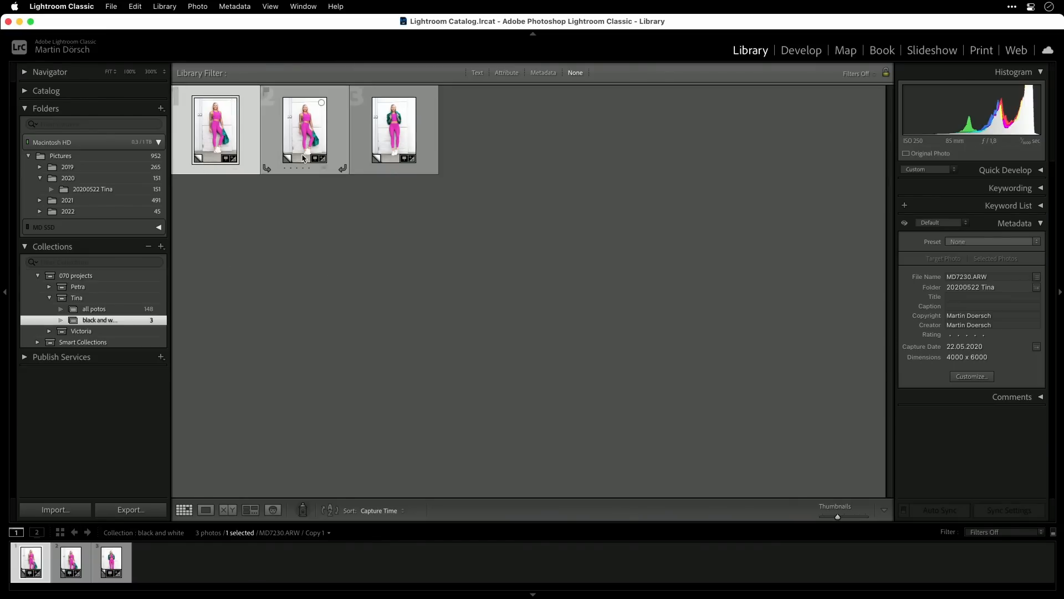
- Convert the three virtual copies to Black & White in Develop, return to the Library grid and clear the selection
click(382, 158)
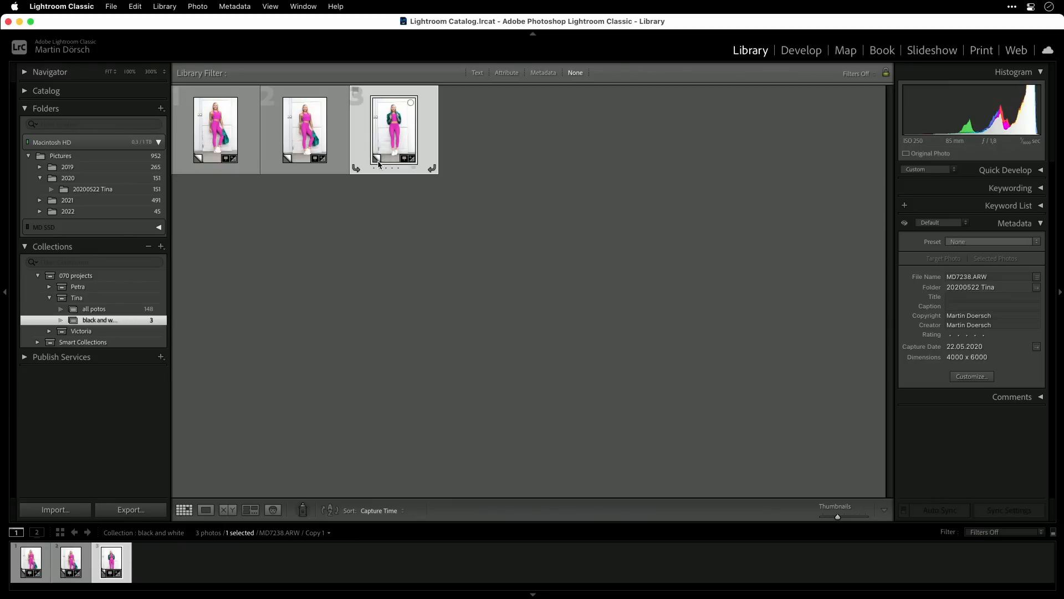
key(super+a)
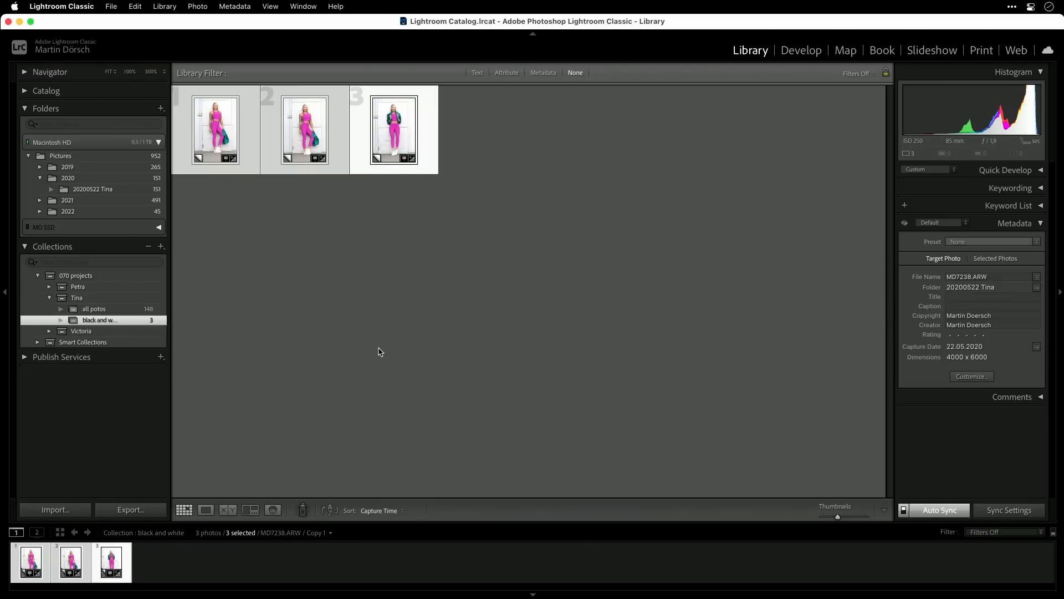
click(803, 51)
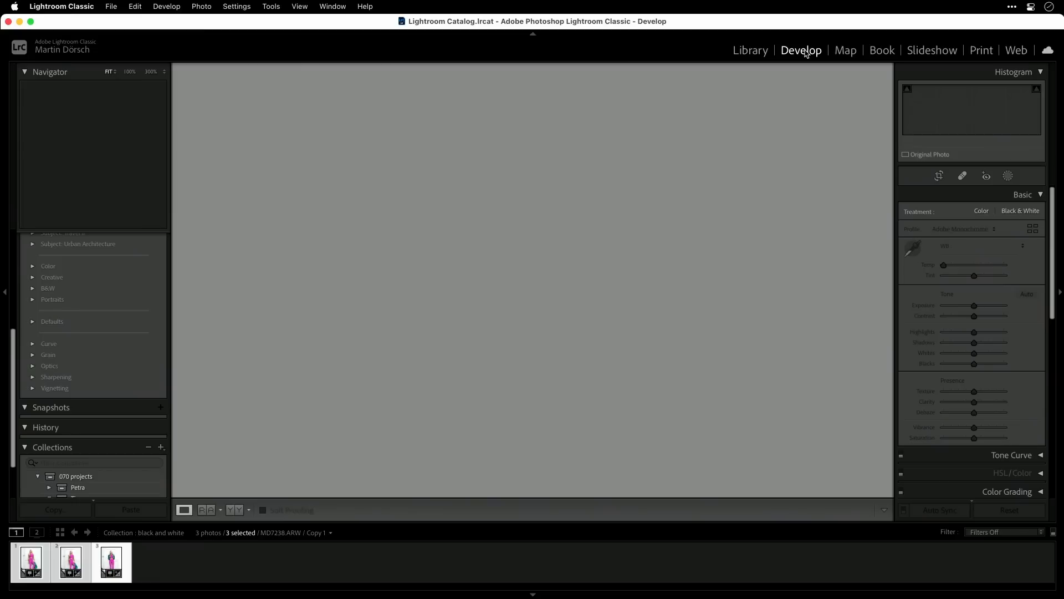
click(1021, 212)
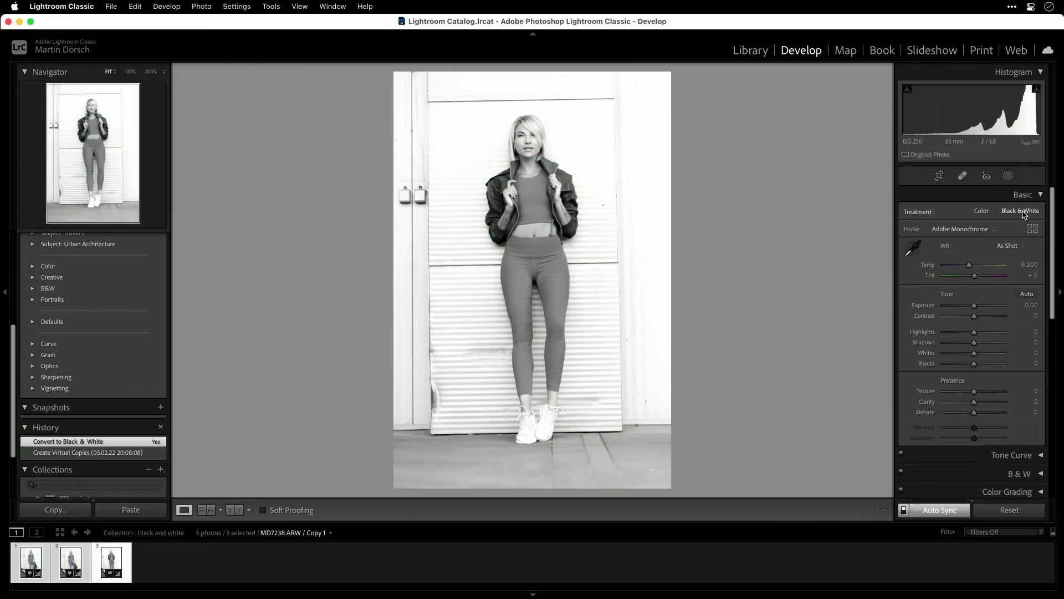
key(g)
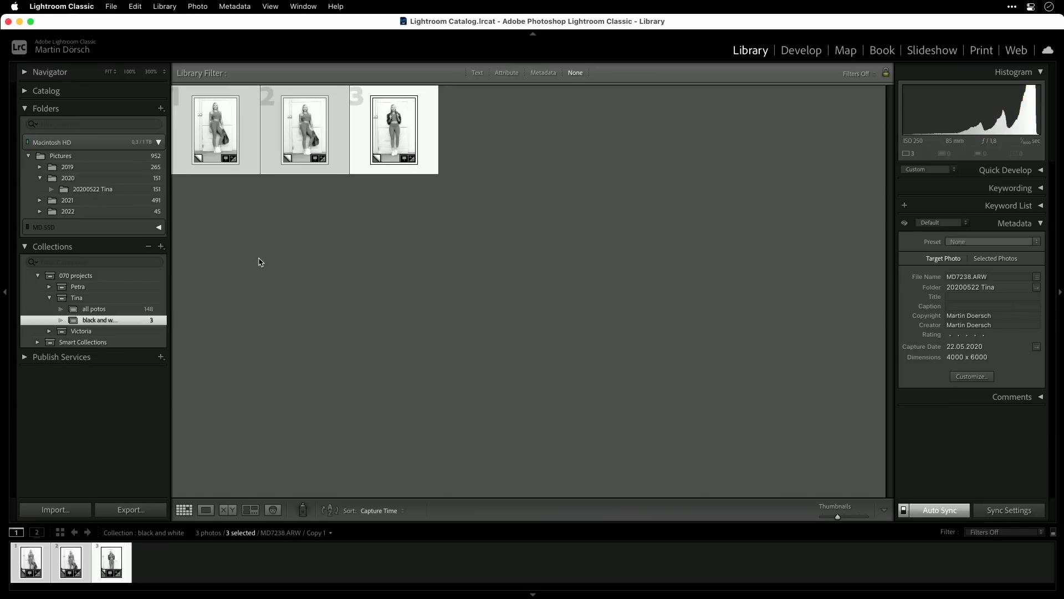
click(281, 268)
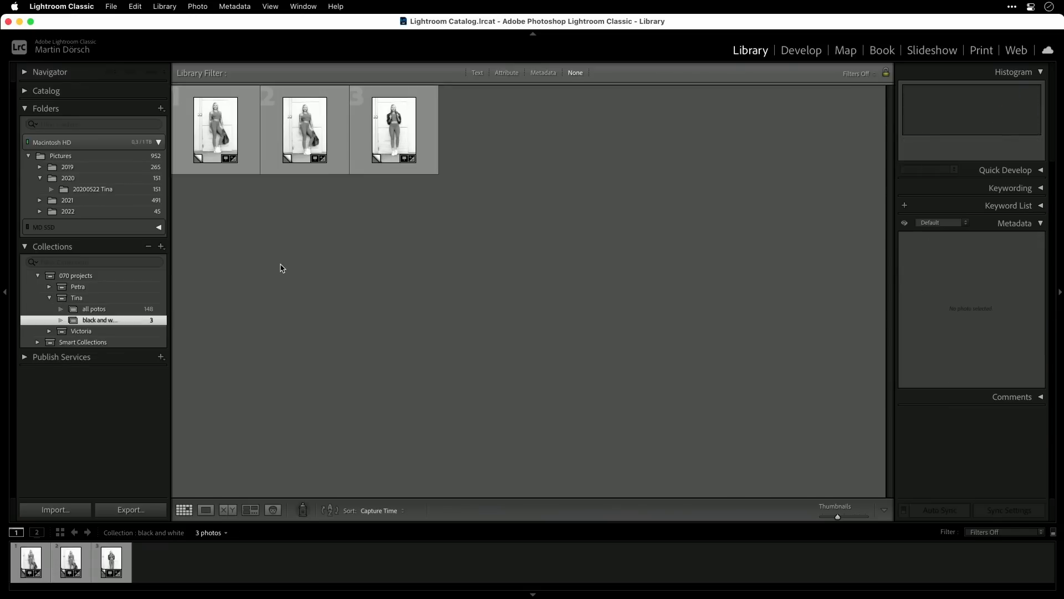
- Check photo 17 in the "all potos" collection against the virtual copies in "black and white"
click(112, 309)
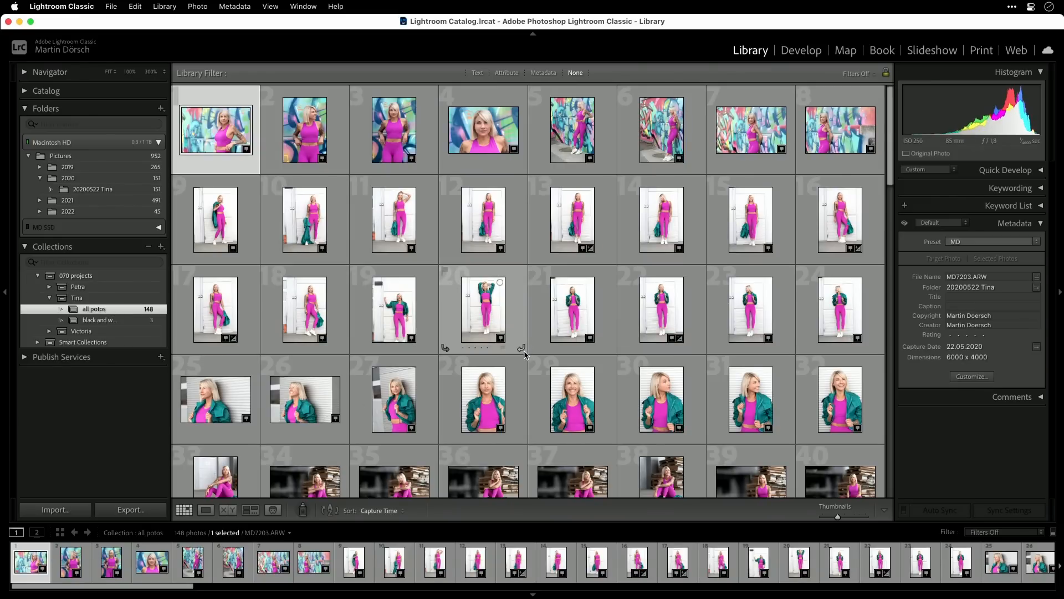
click(225, 306)
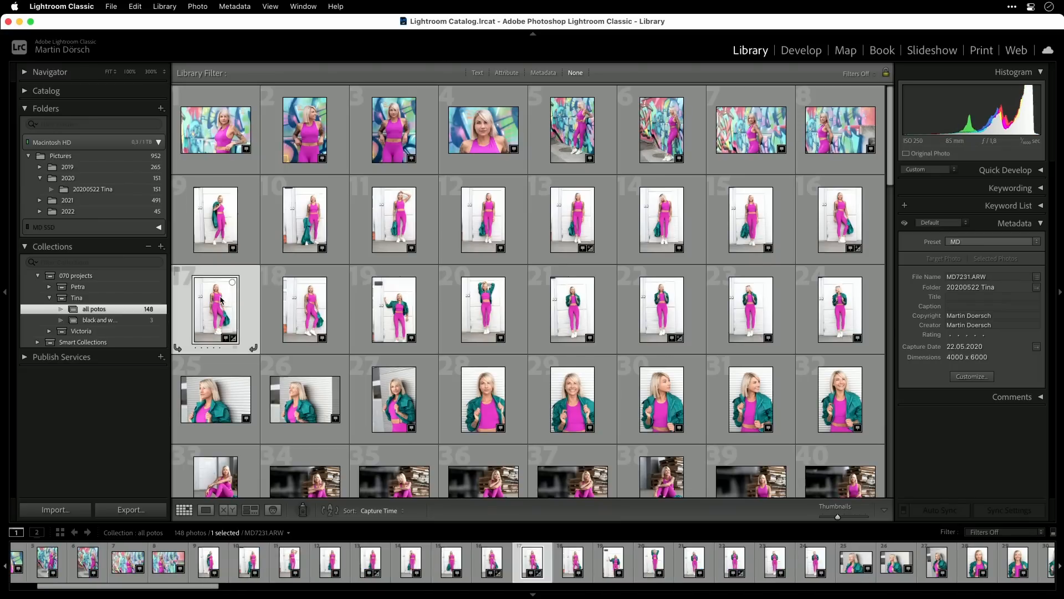
click(98, 320)
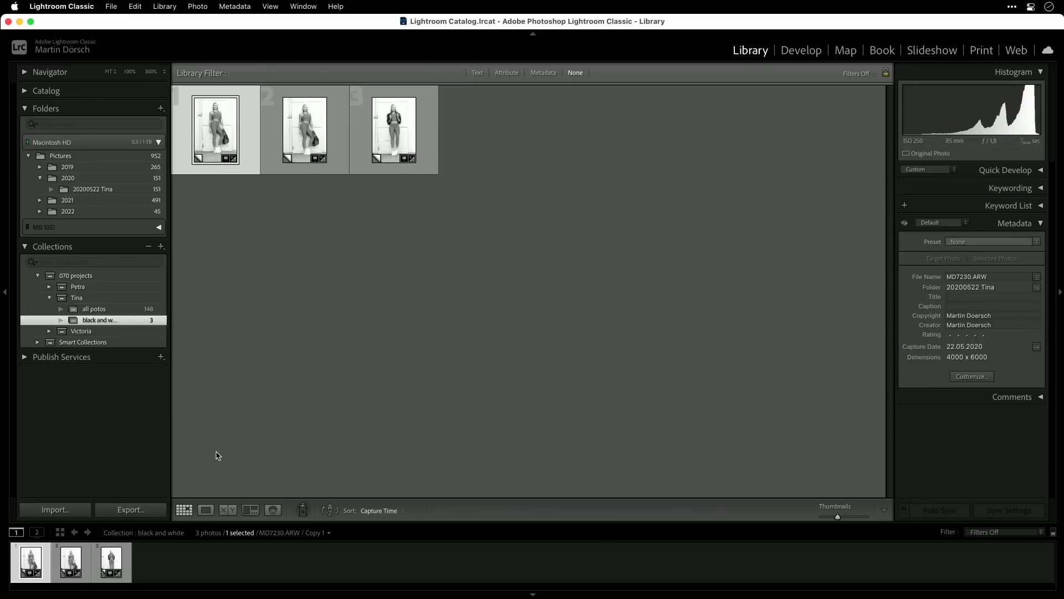
- Compare the originals with their virtual copies in the 20200522 folder, and check which collections photos 18 and 19 belong to
click(122, 192)
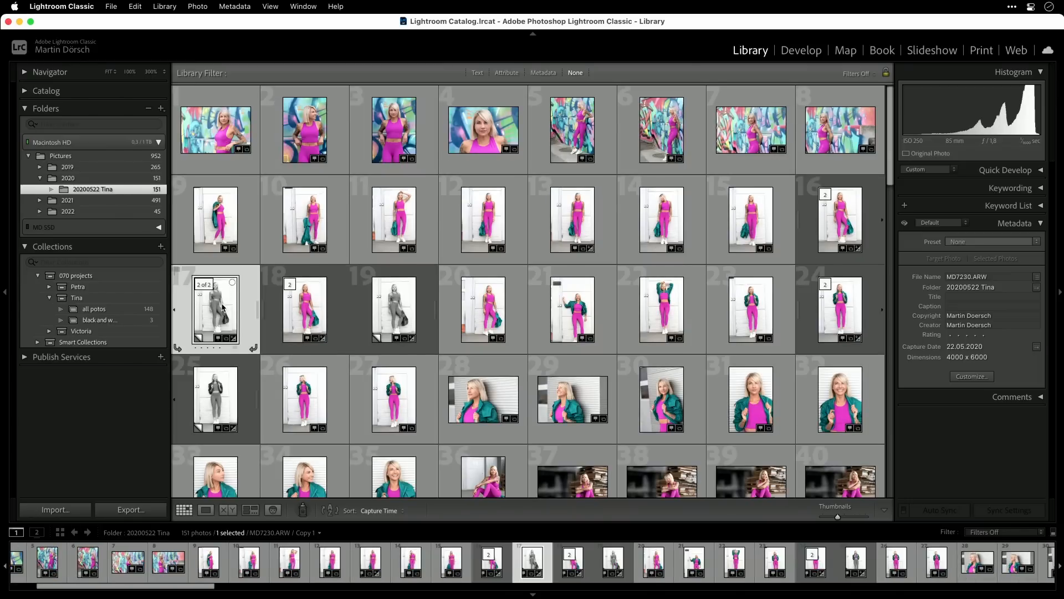
click(837, 222)
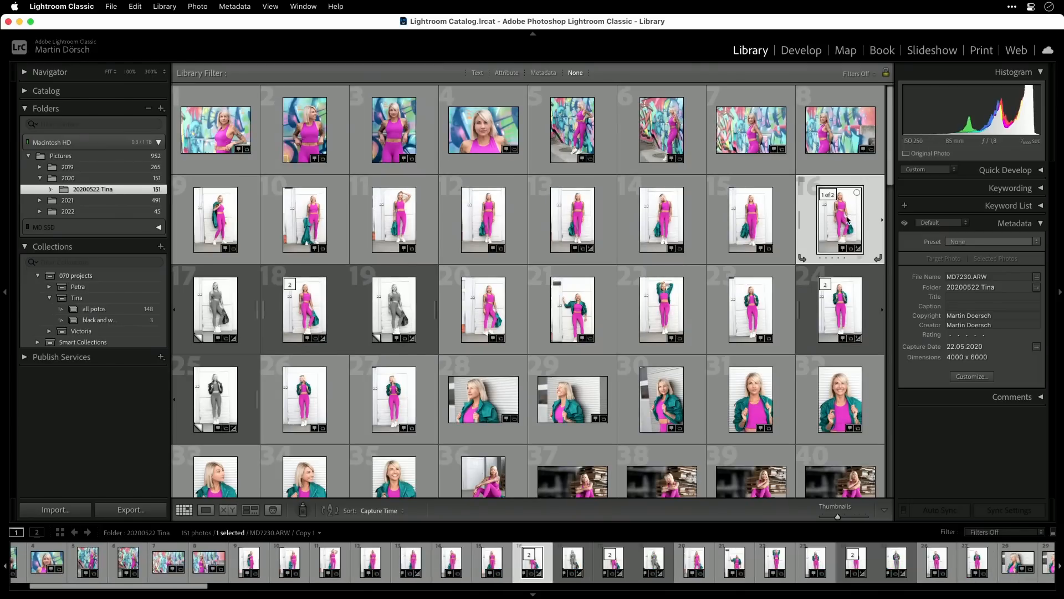
click(300, 316)
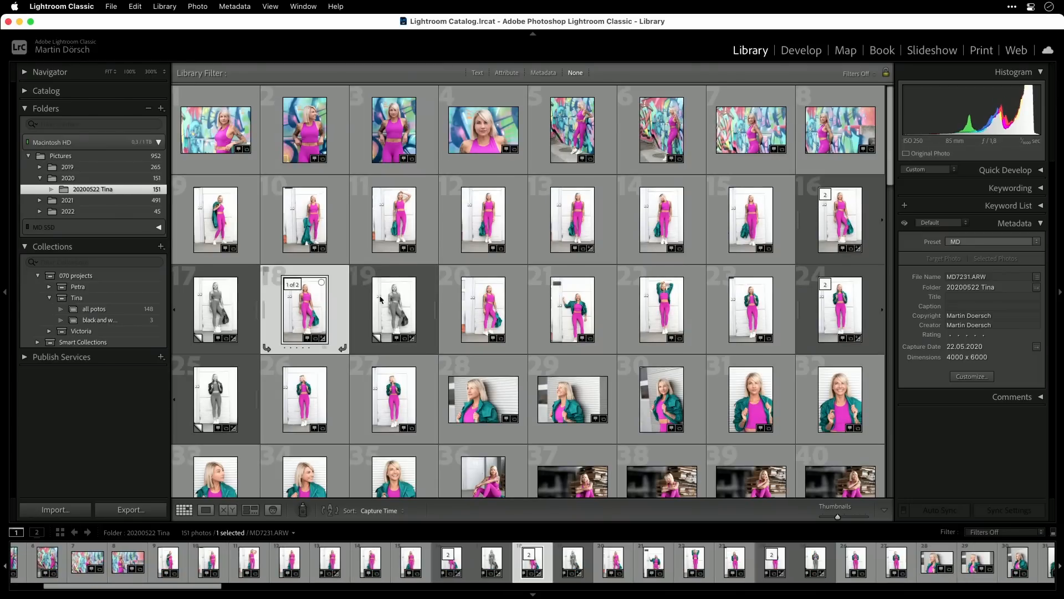
click(392, 313)
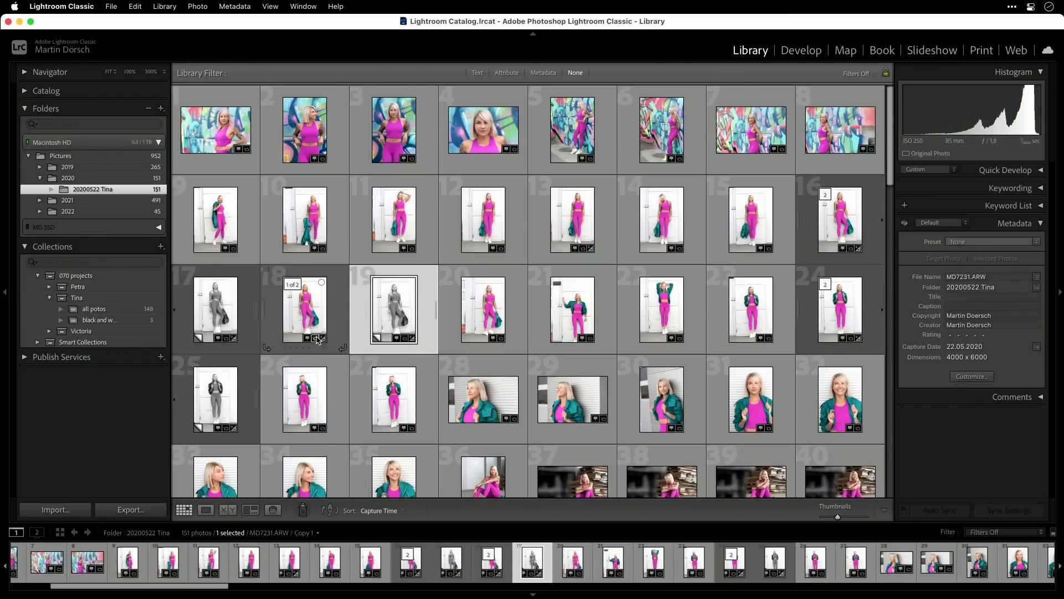
mouse_move(317, 340)
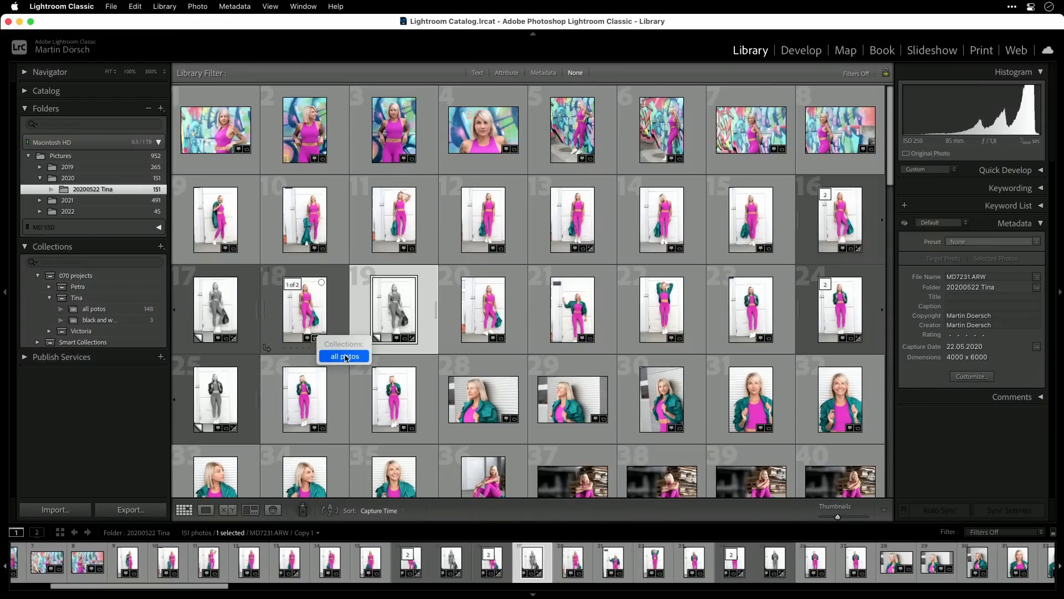
mouse_move(407, 342)
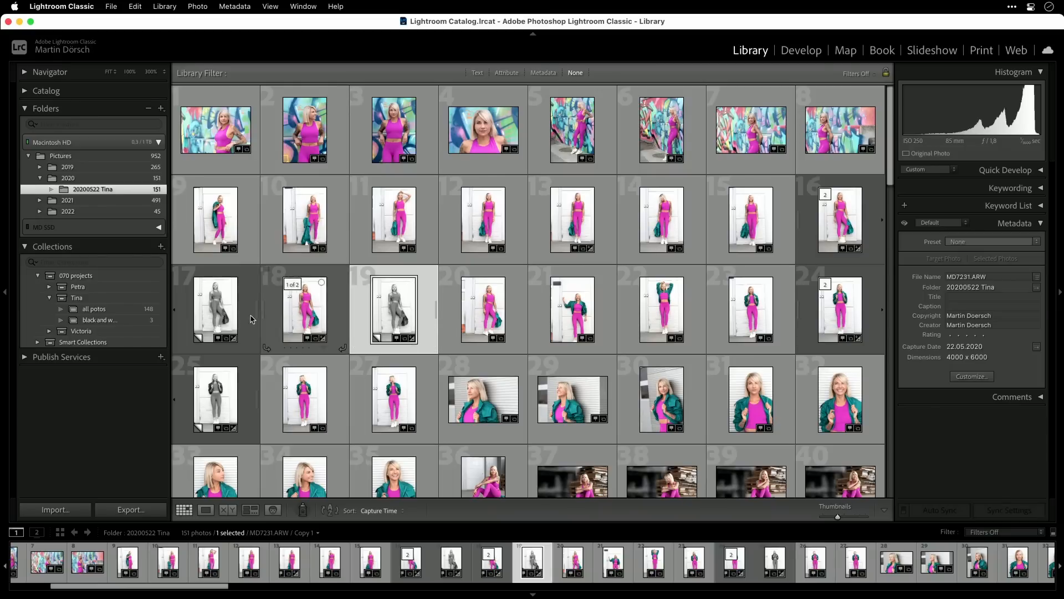
- Compare the photo counts and contents of the "all potos" and "black and white" collections with the 20200522 folder
click(108, 311)
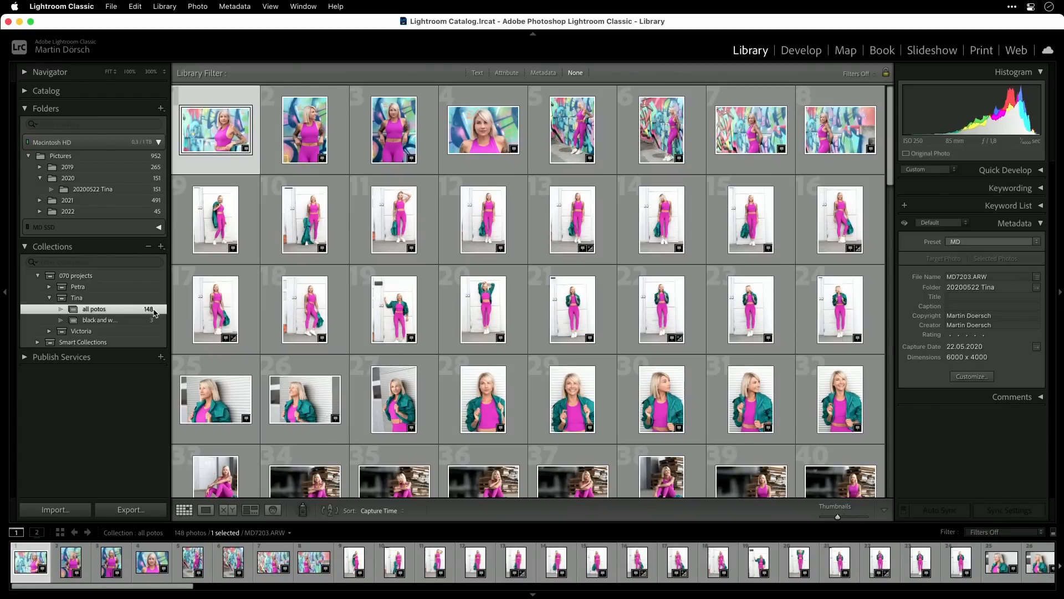
click(151, 321)
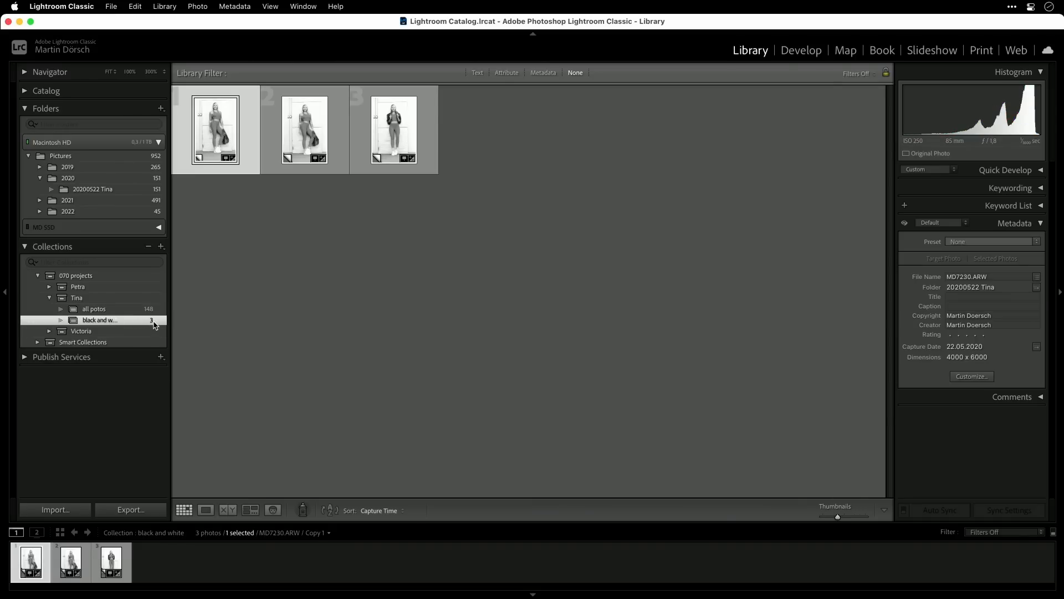
click(139, 193)
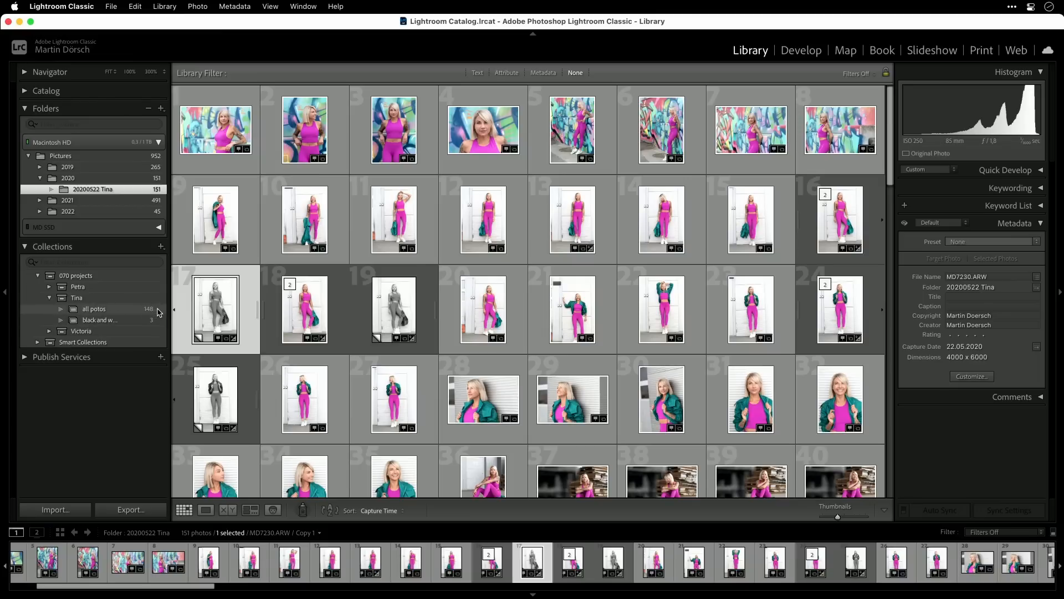
click(157, 312)
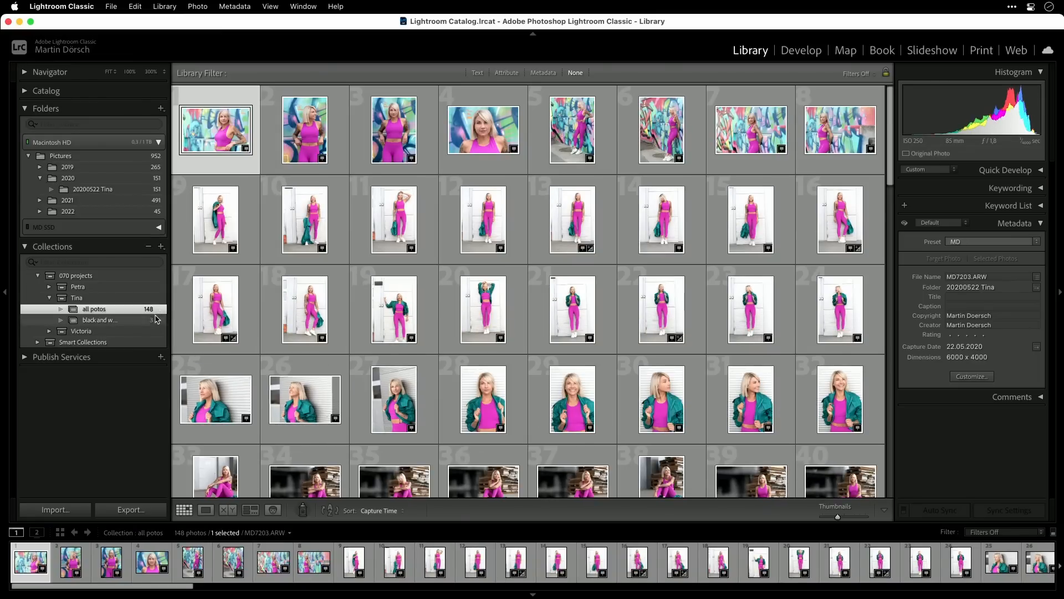
click(156, 318)
click(157, 311)
click(158, 320)
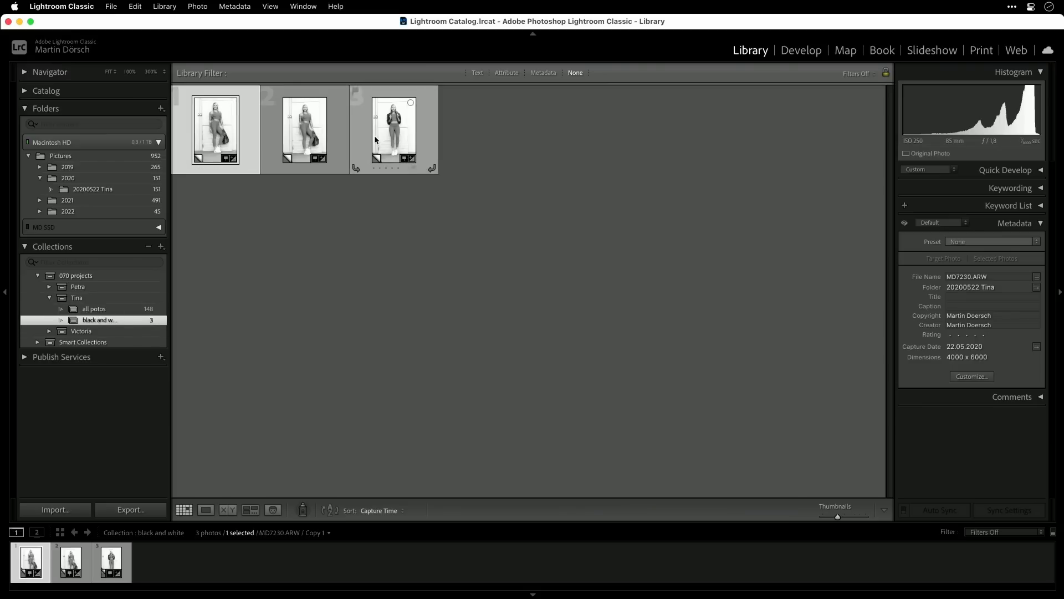
- Add photo 35 (MD7255.ARW) from the "all potos" collection to the "black and white" collection and open that collection
click(107, 310)
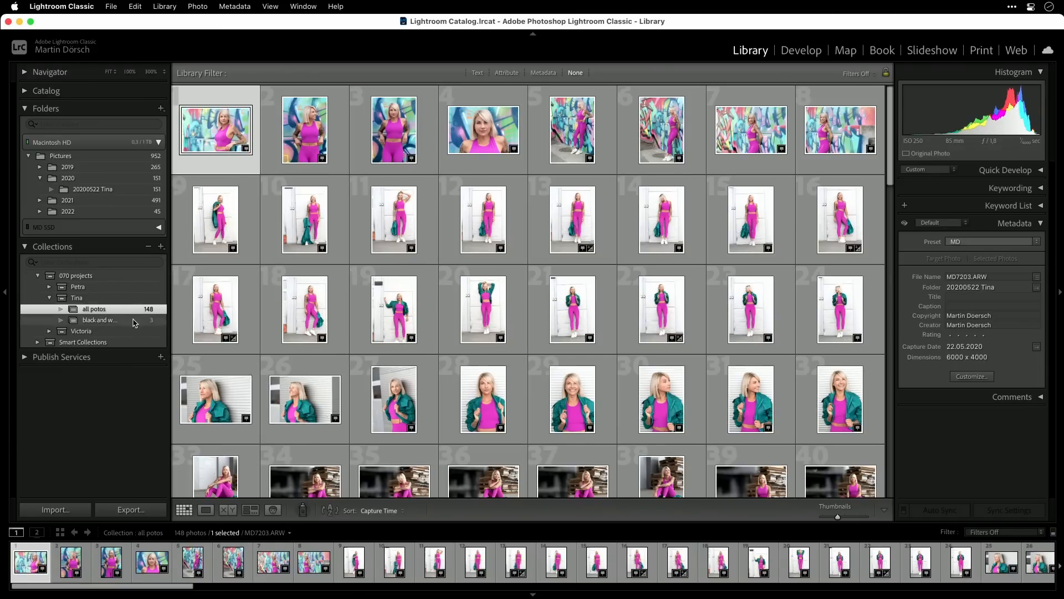
scroll(352, 414, down, 1)
scroll(351, 415, down, 3)
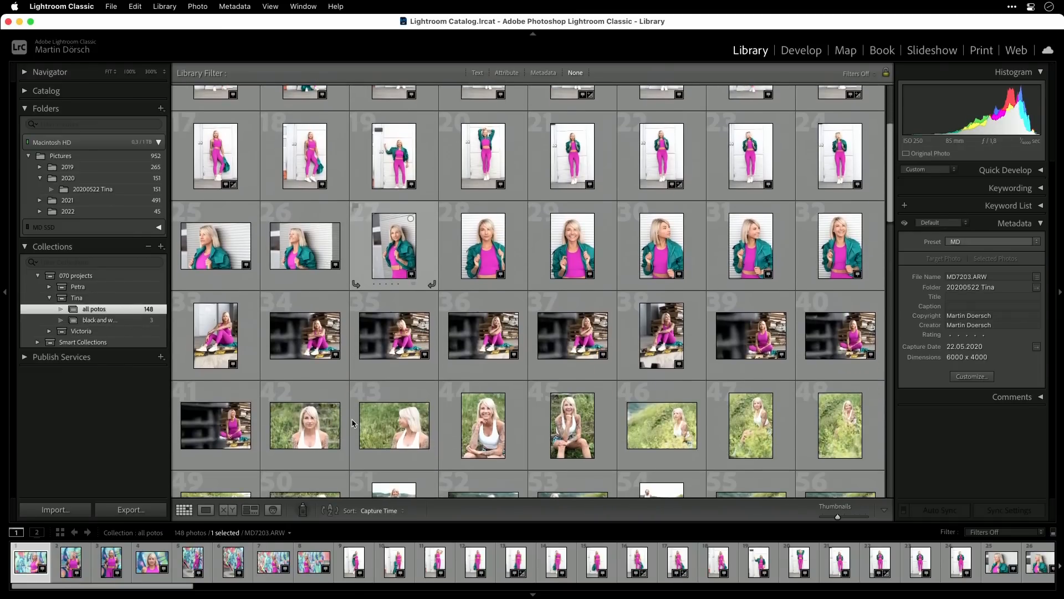
click(400, 338)
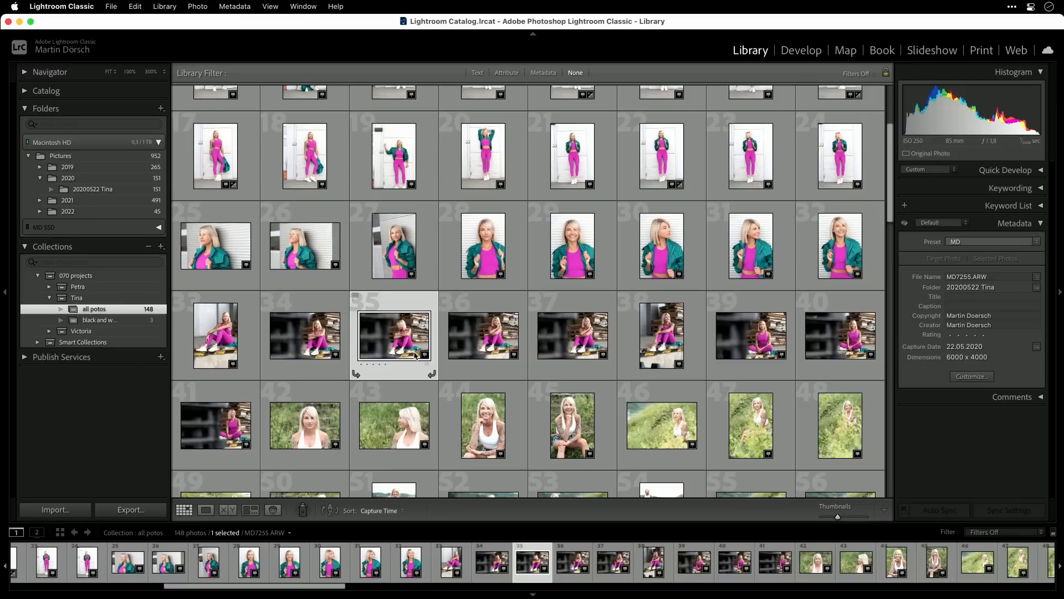
drag(412, 339, 112, 321)
click(123, 321)
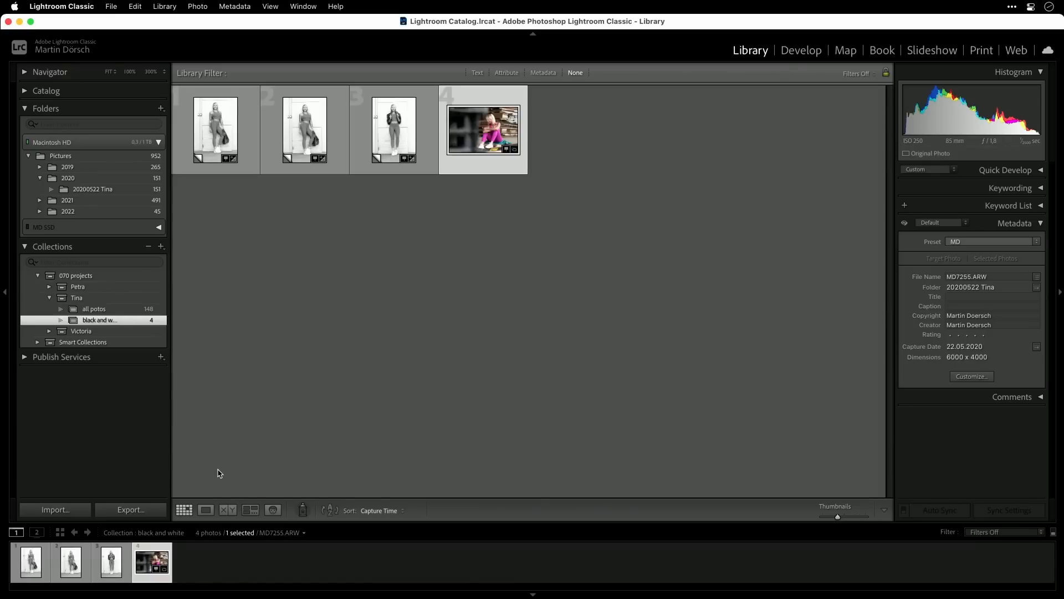
- Create a virtual copy of the newly added color photo and convert the copy to black and white
right_click(490, 123)
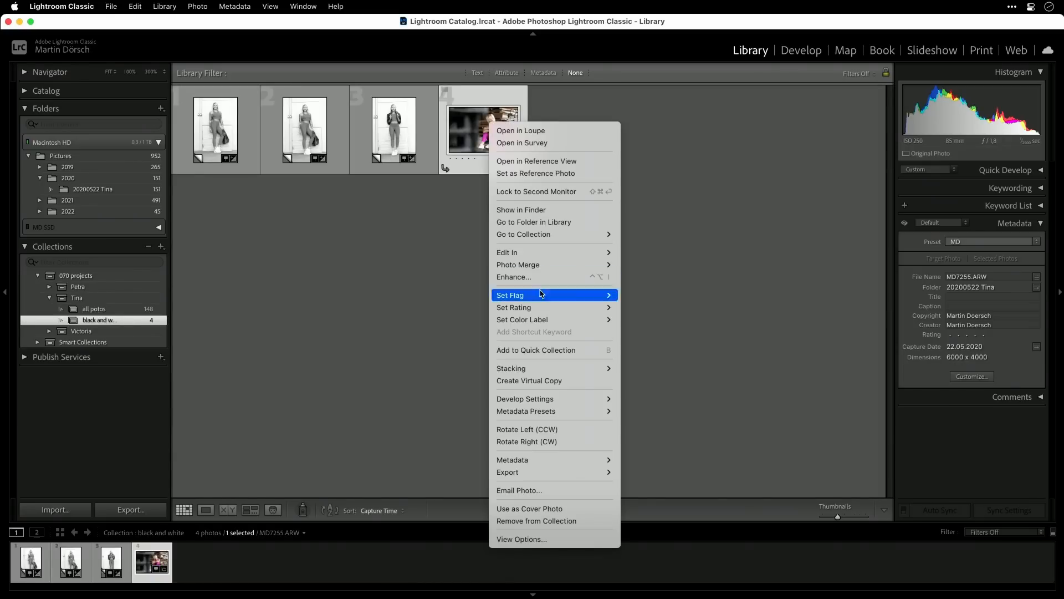
mouse_move(553, 405)
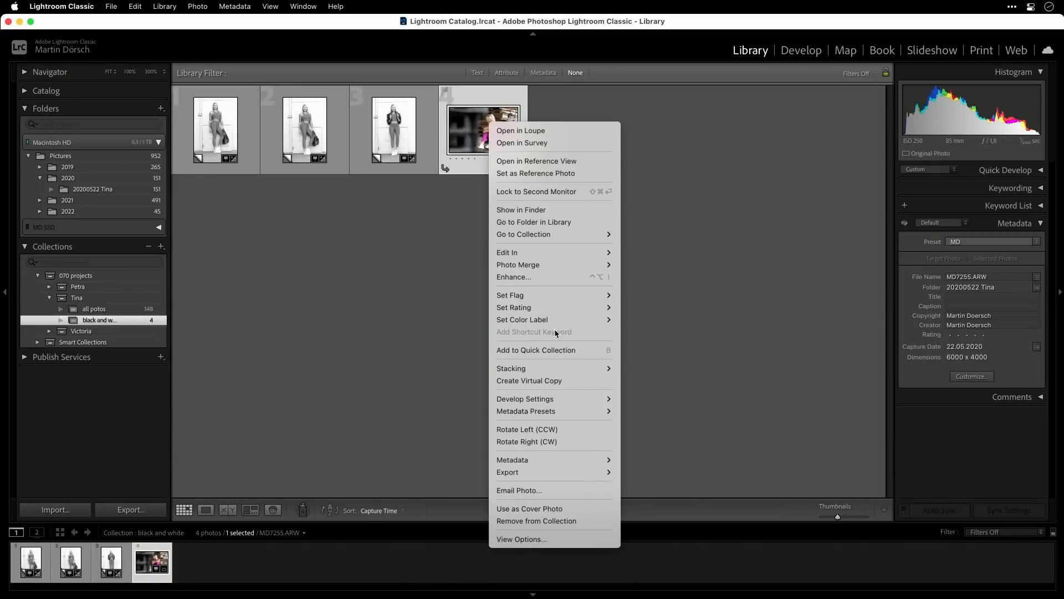
click(544, 382)
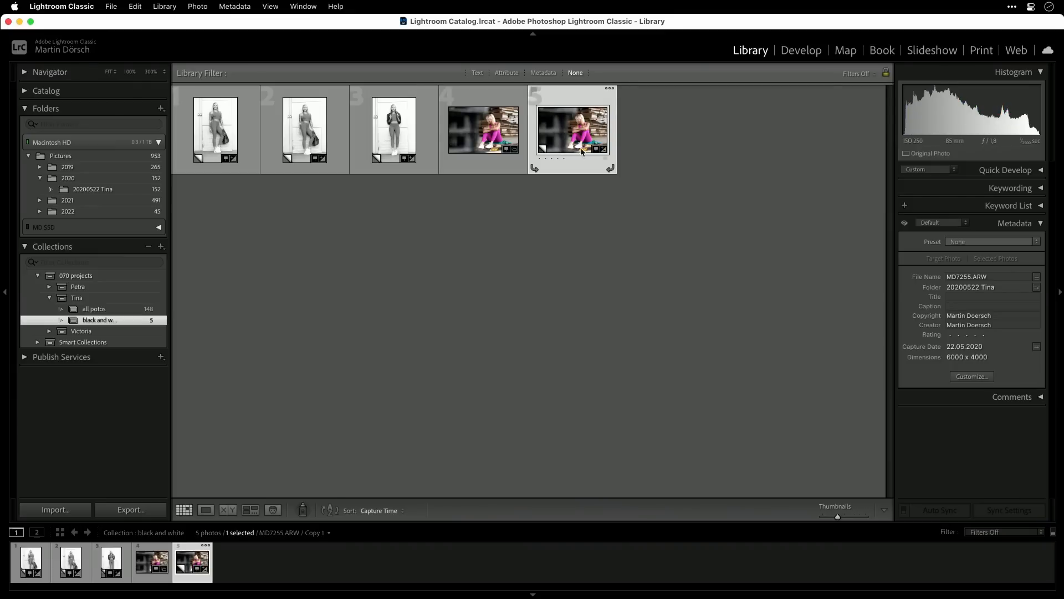
key(v)
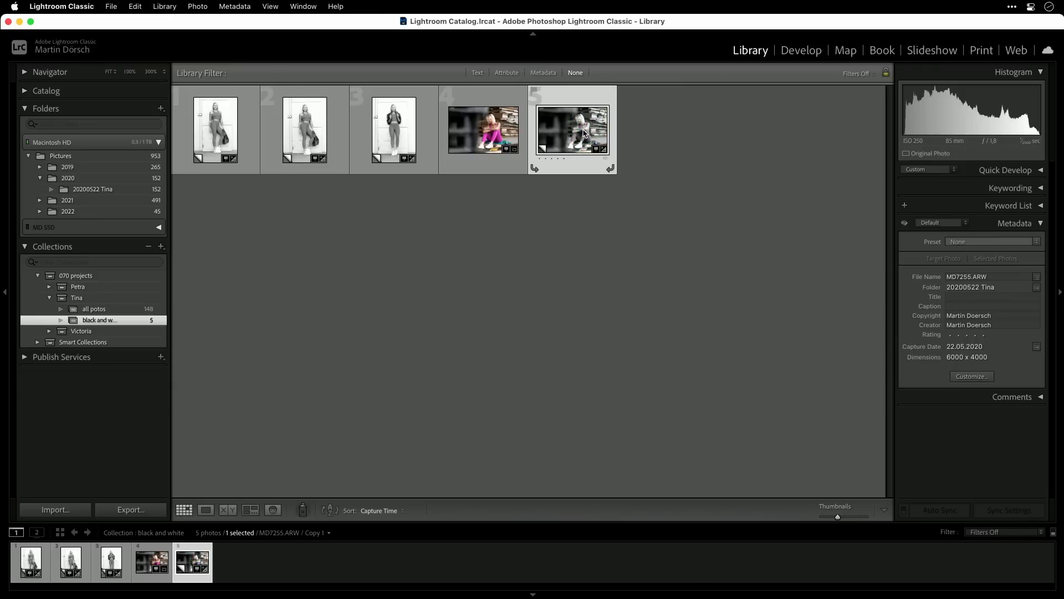
- Remove the color original of MD7255.ARW from the "black and white" collection and clear the selection
click(482, 131)
key(Delete)
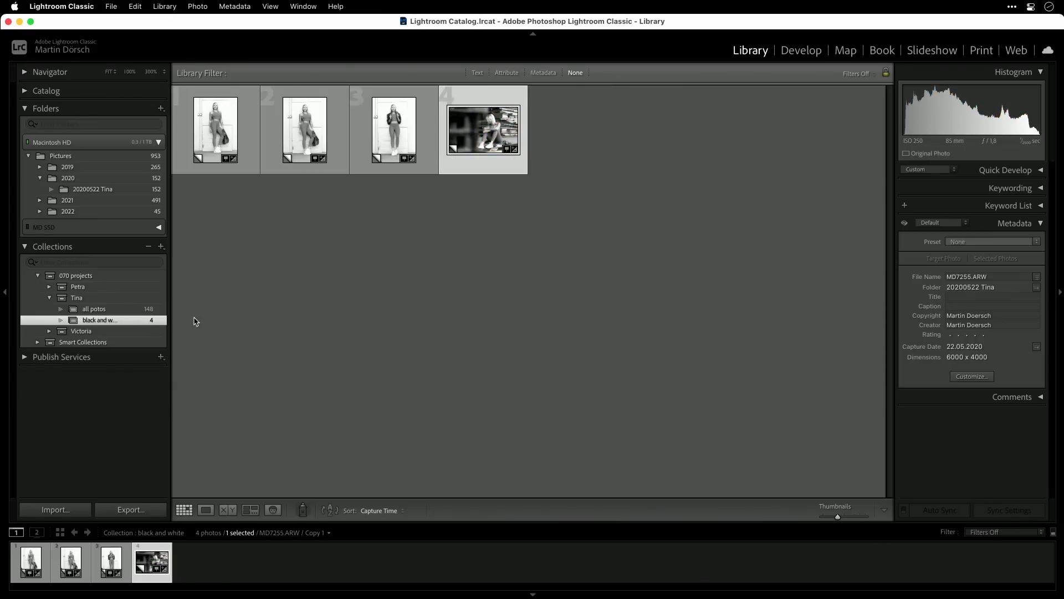
click(250, 337)
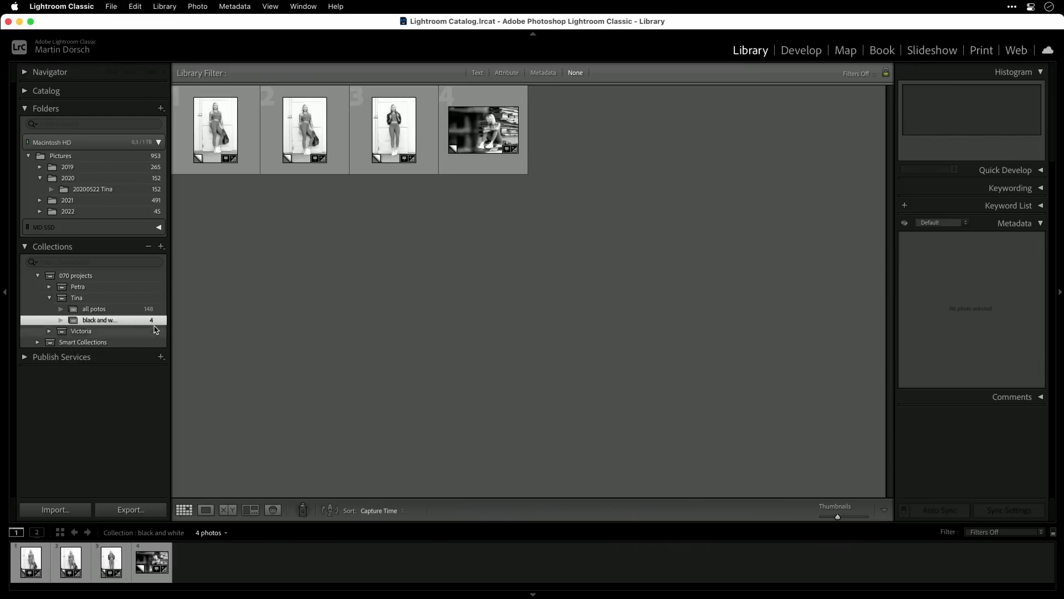
- Check the "all potos" collection, then find the black-and-white virtual copy of MD7255.ARW beside its original in the 20200522 folder
click(153, 309)
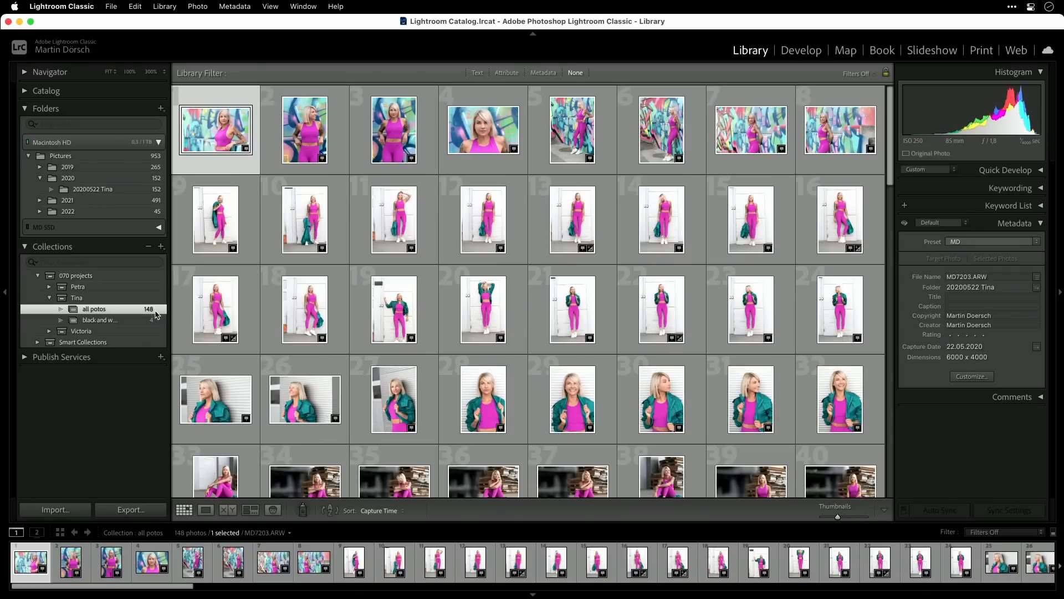
click(93, 189)
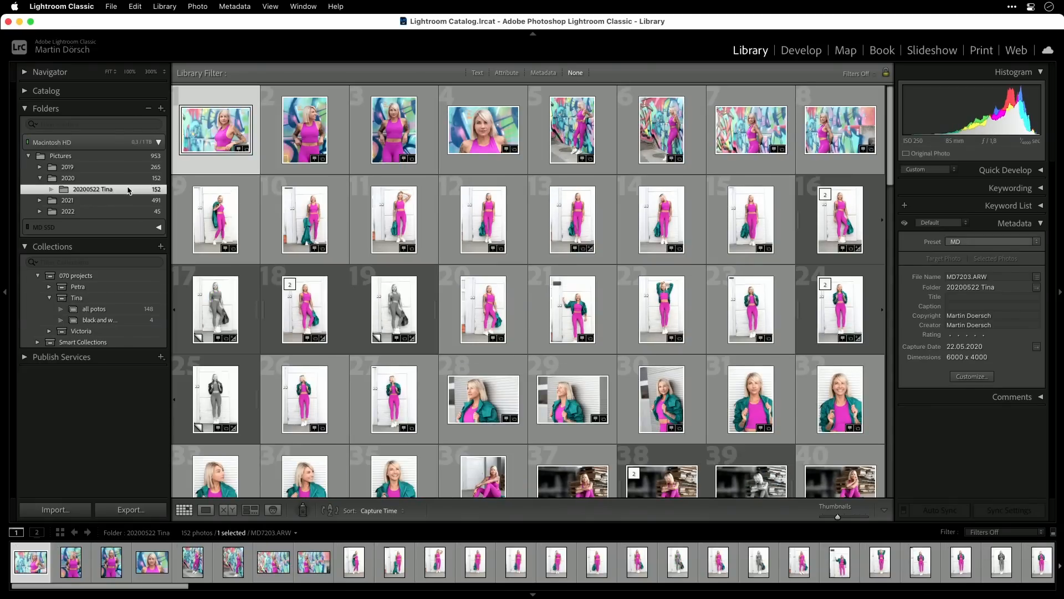
scroll(220, 410, down, 3)
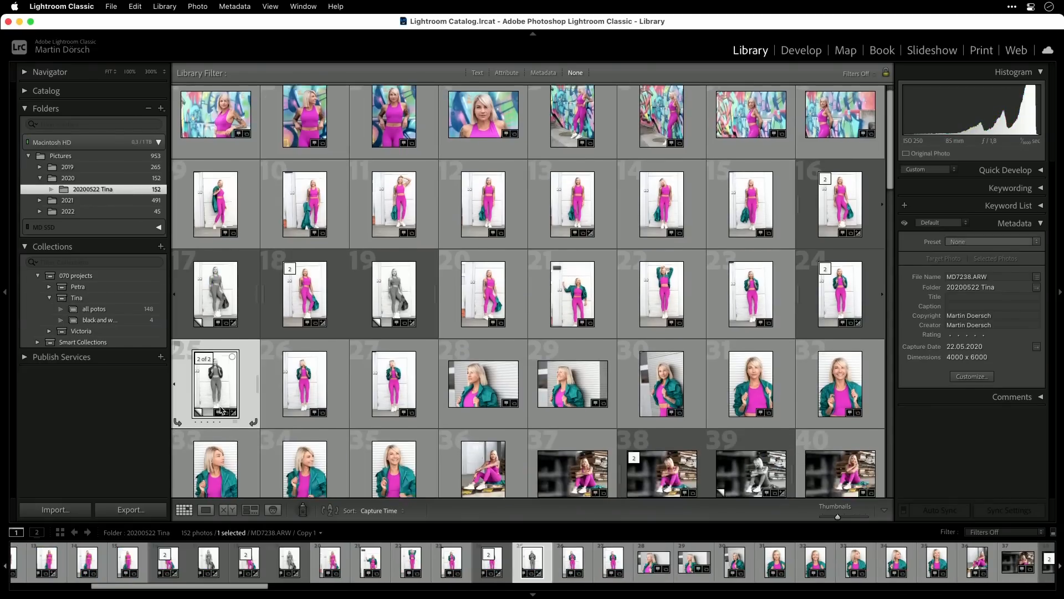
click(751, 369)
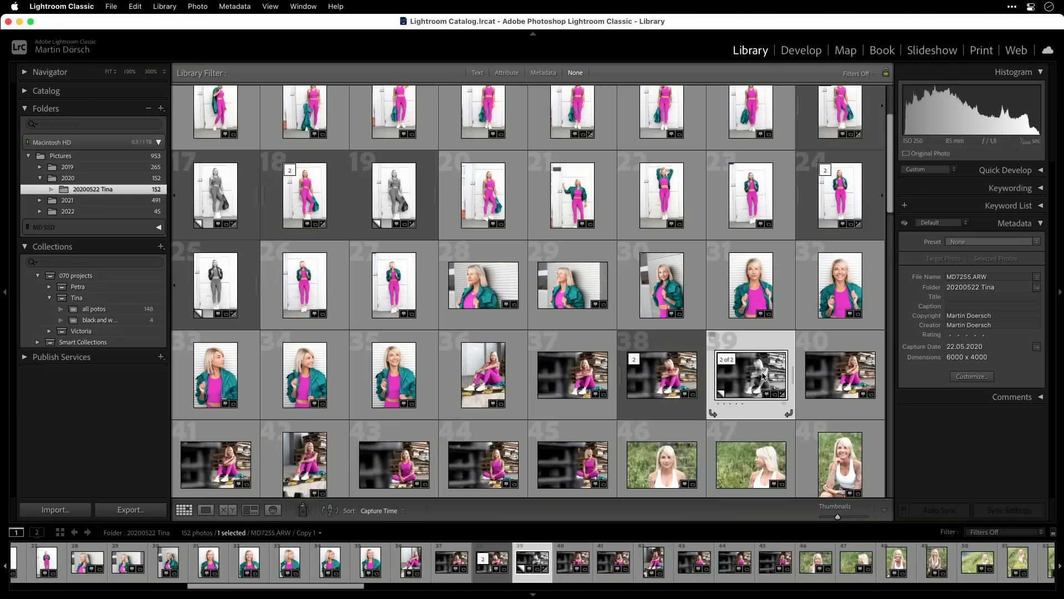